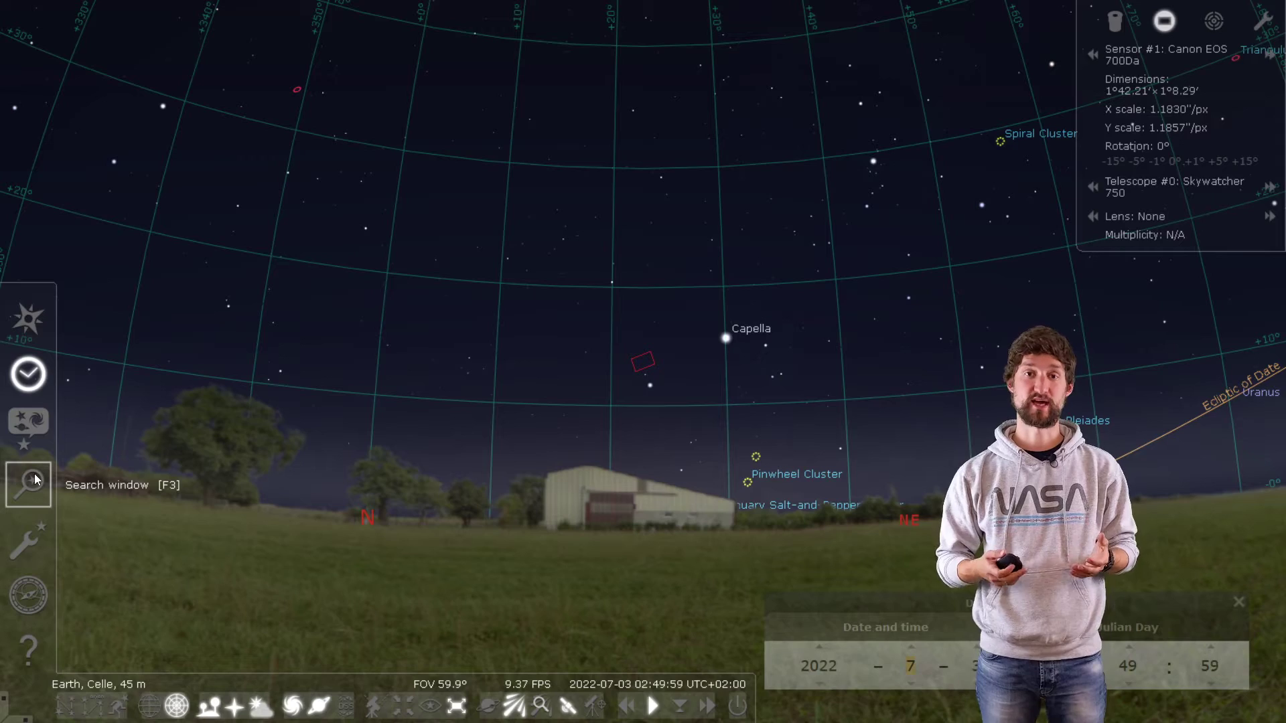
Centre the view on M33 and zoom in to a 2.14° field of view.
{"action": "key", "text": "F3"}
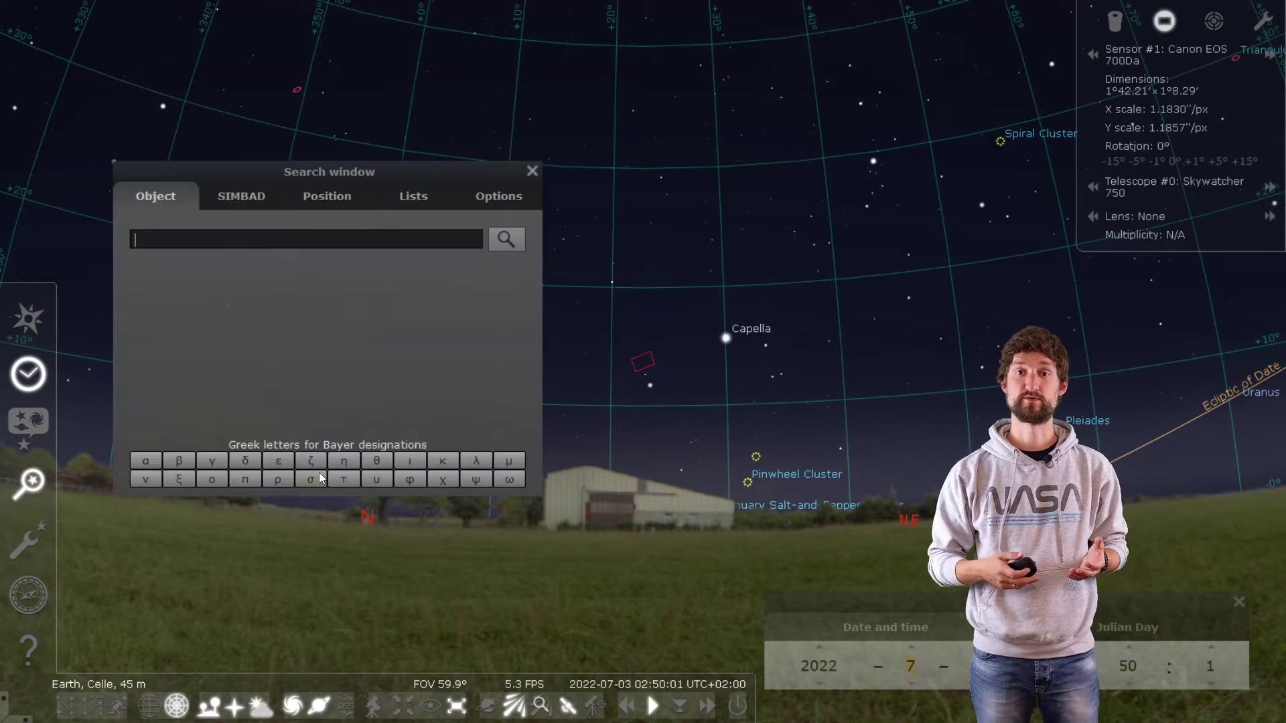
{"action": "type", "text": "M33"}
{"action": "key", "text": "Return"}
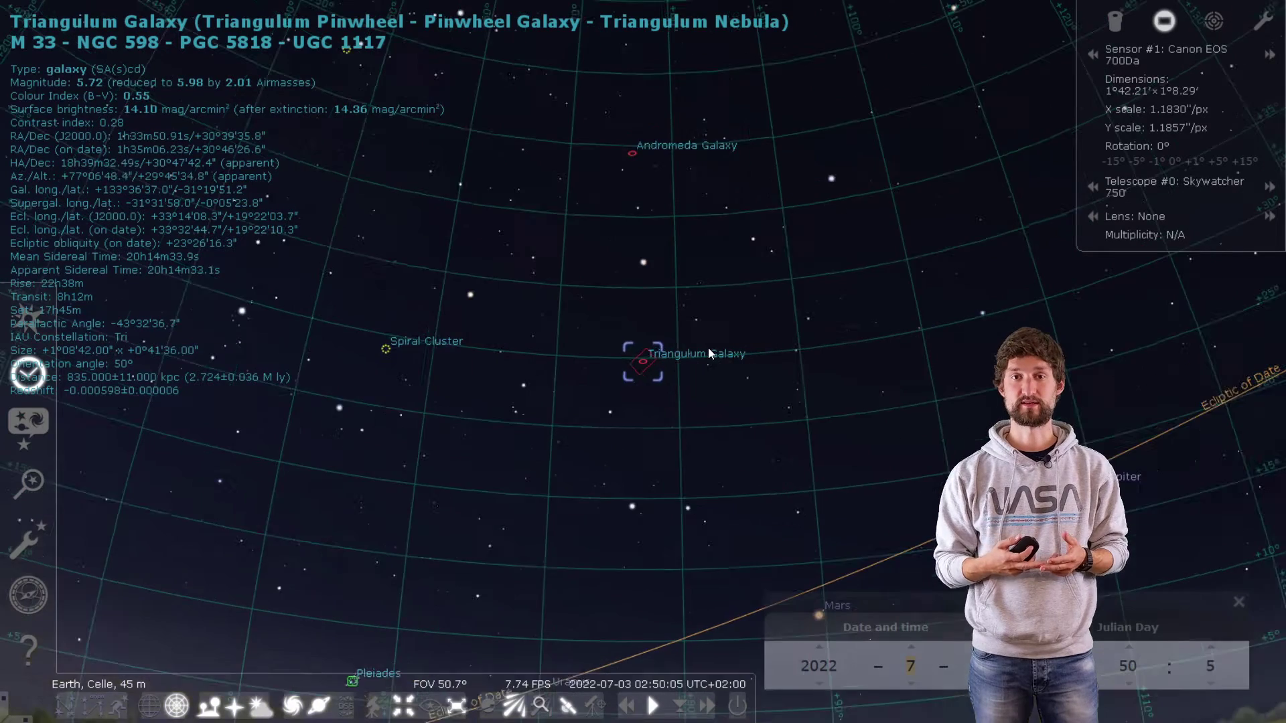
{"action": "scroll", "coordinate": [708, 347], "scroll_direction": "up", "scroll_amount": 4}
{"action": "scroll", "coordinate": [759, 336], "scroll_direction": "up", "scroll_amount": 2}
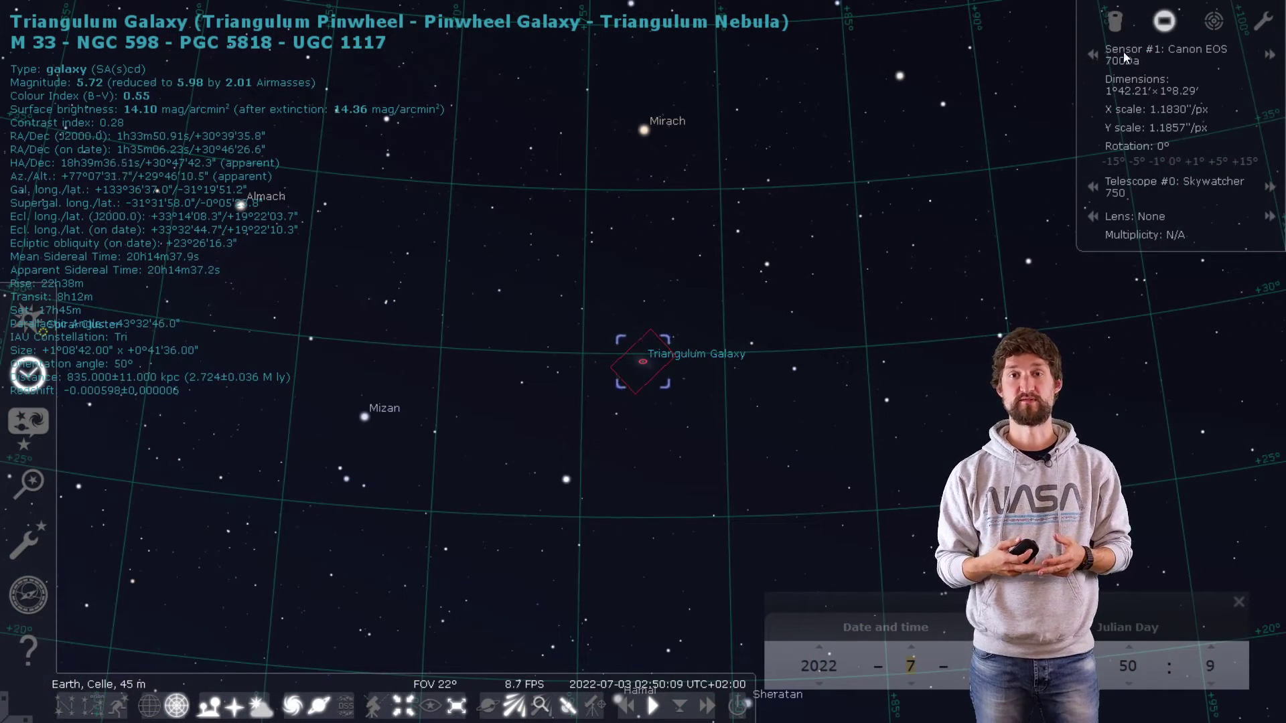
{"action": "scroll", "coordinate": [729, 356], "scroll_direction": "up", "scroll_amount": 3}
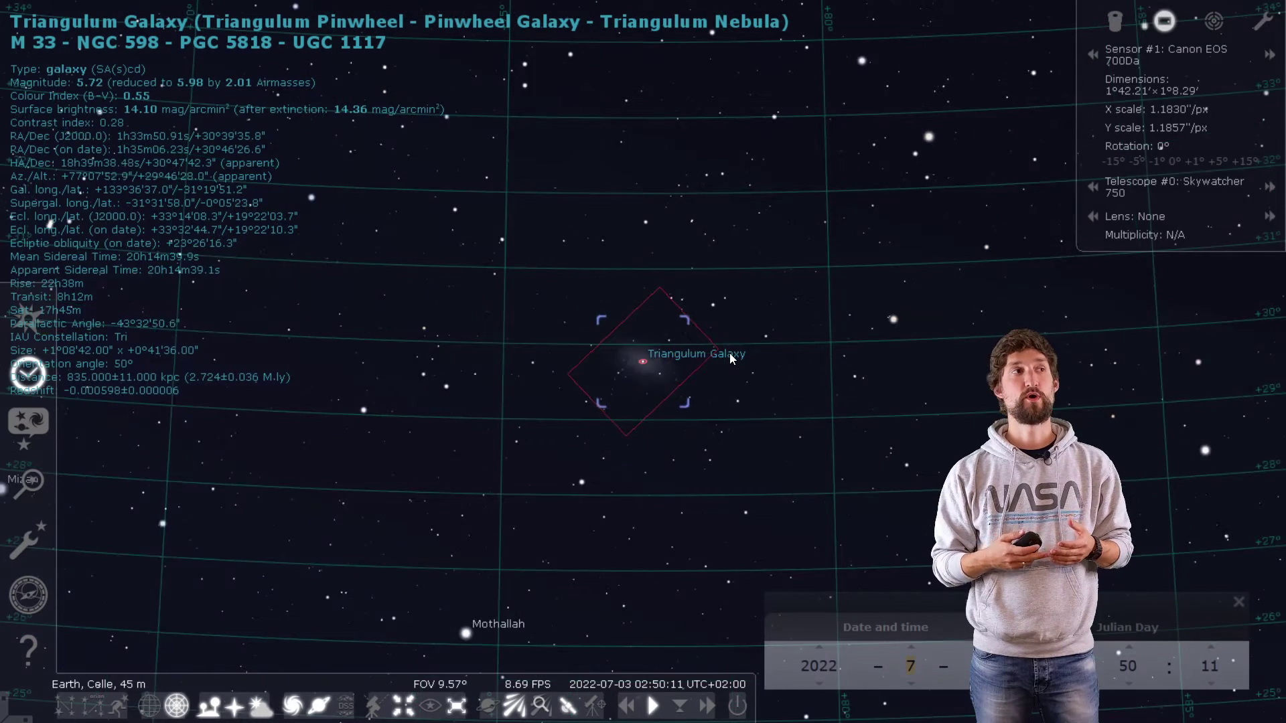
{"action": "scroll", "coordinate": [730, 357], "scroll_direction": "up", "scroll_amount": 5}
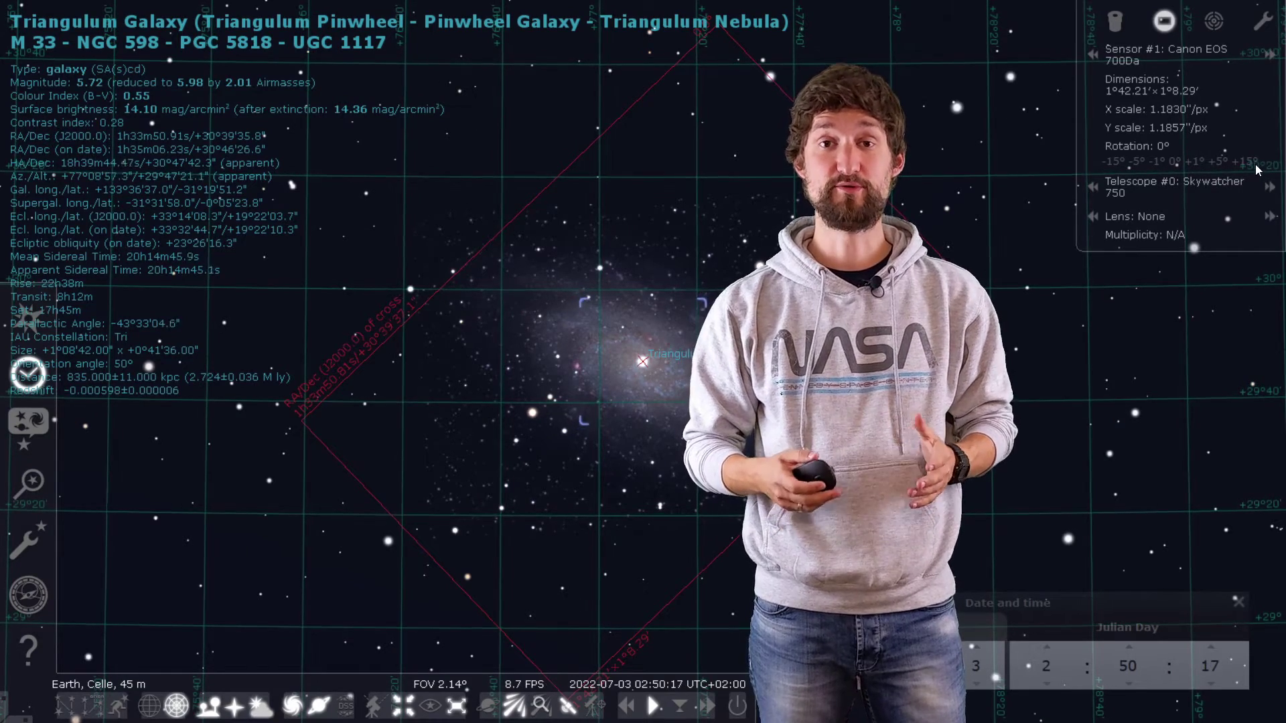
Rotate the Canon EOS 700Da sensor frame around the galaxy to 45°.
{"action": "left_click", "coordinate": [1248, 164]}
{"action": "left_click", "coordinate": [1248, 164]}
{"action": "left_click", "coordinate": [1248, 164]}
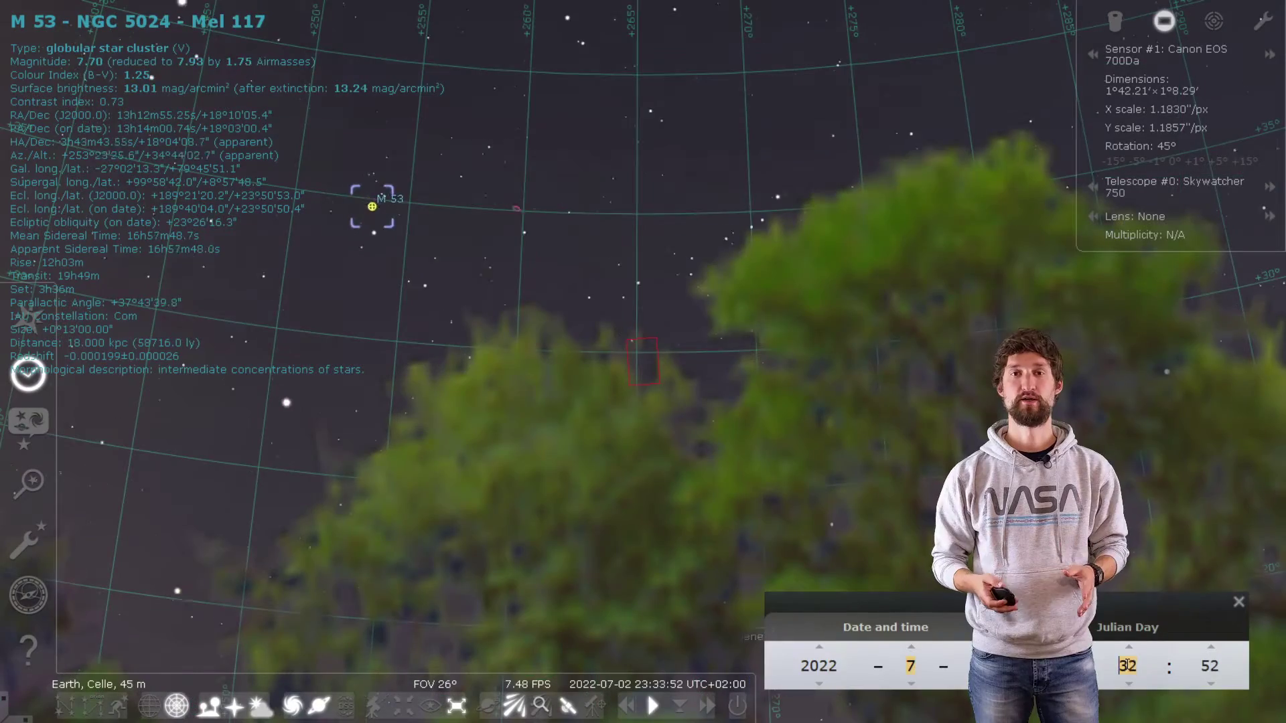
Advance the minutes past midnight until the clock reads about 01:38 on 2022-07-03.
{"action": "scroll", "coordinate": [1128, 665], "scroll_direction": "up", "scroll_amount": 8}
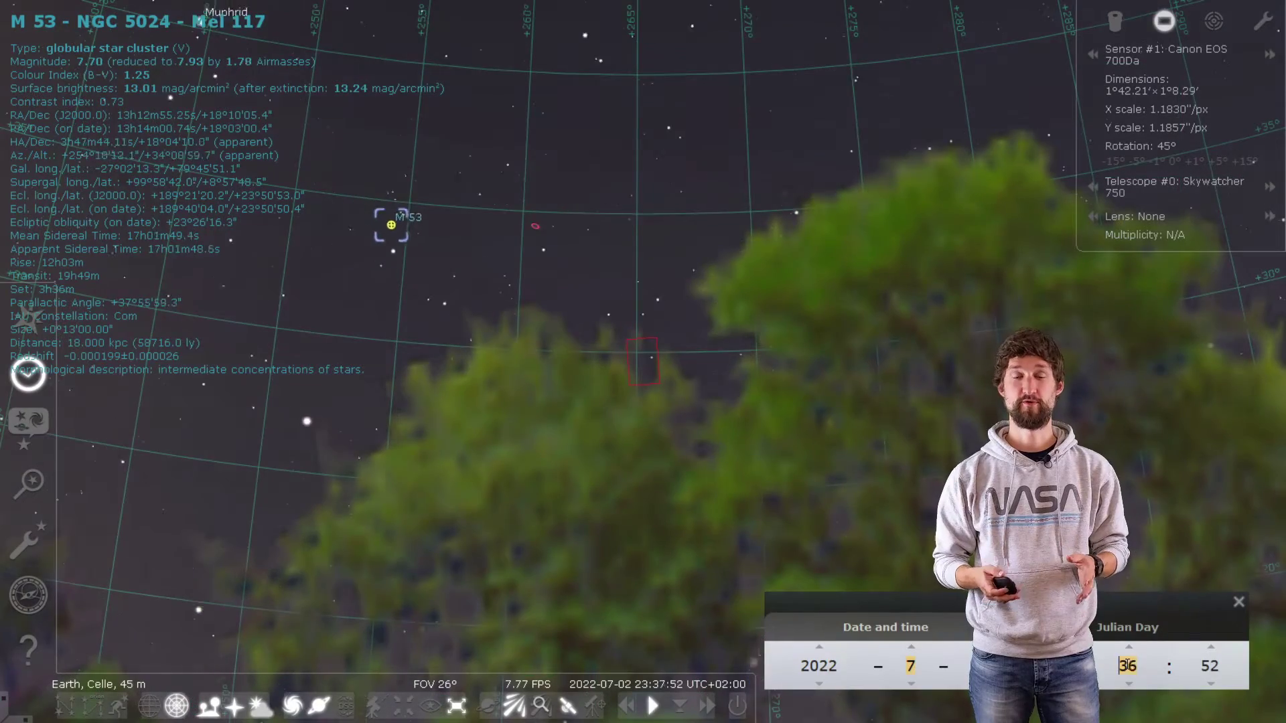
{"action": "scroll", "coordinate": [1128, 665], "scroll_direction": "up", "scroll_amount": 15}
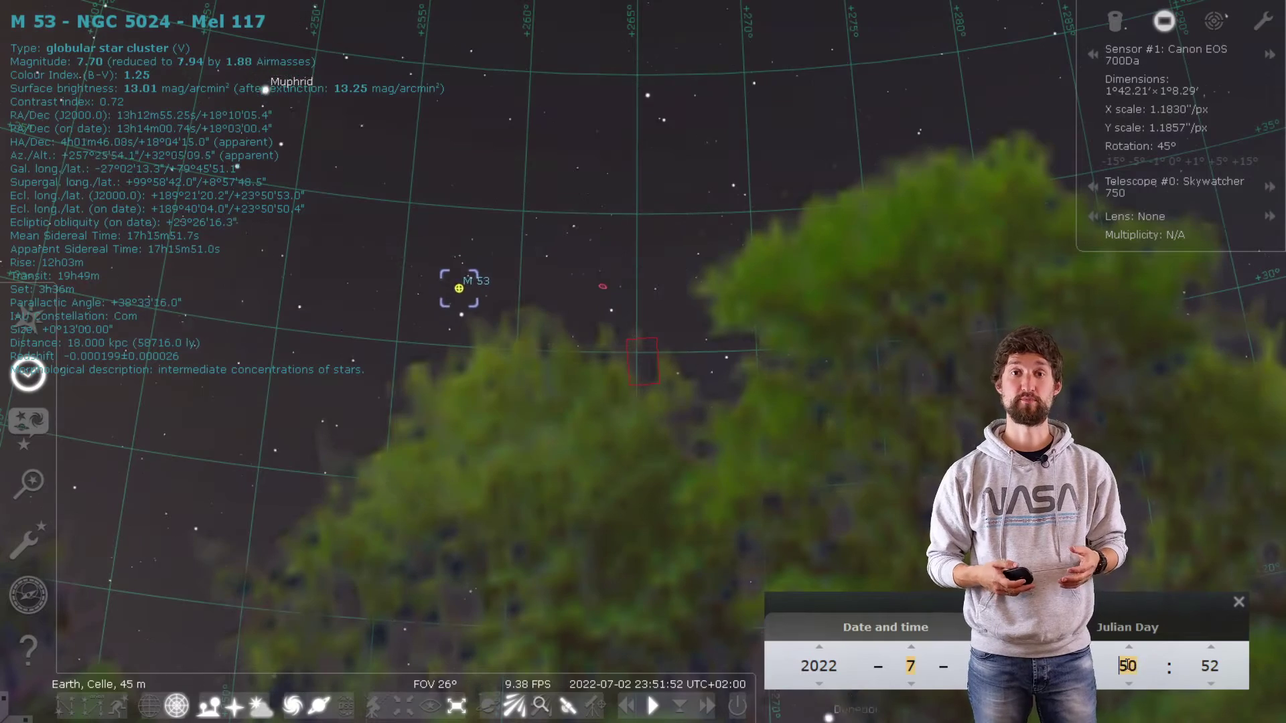
{"action": "scroll", "coordinate": [1128, 665], "scroll_direction": "up", "scroll_amount": 19}
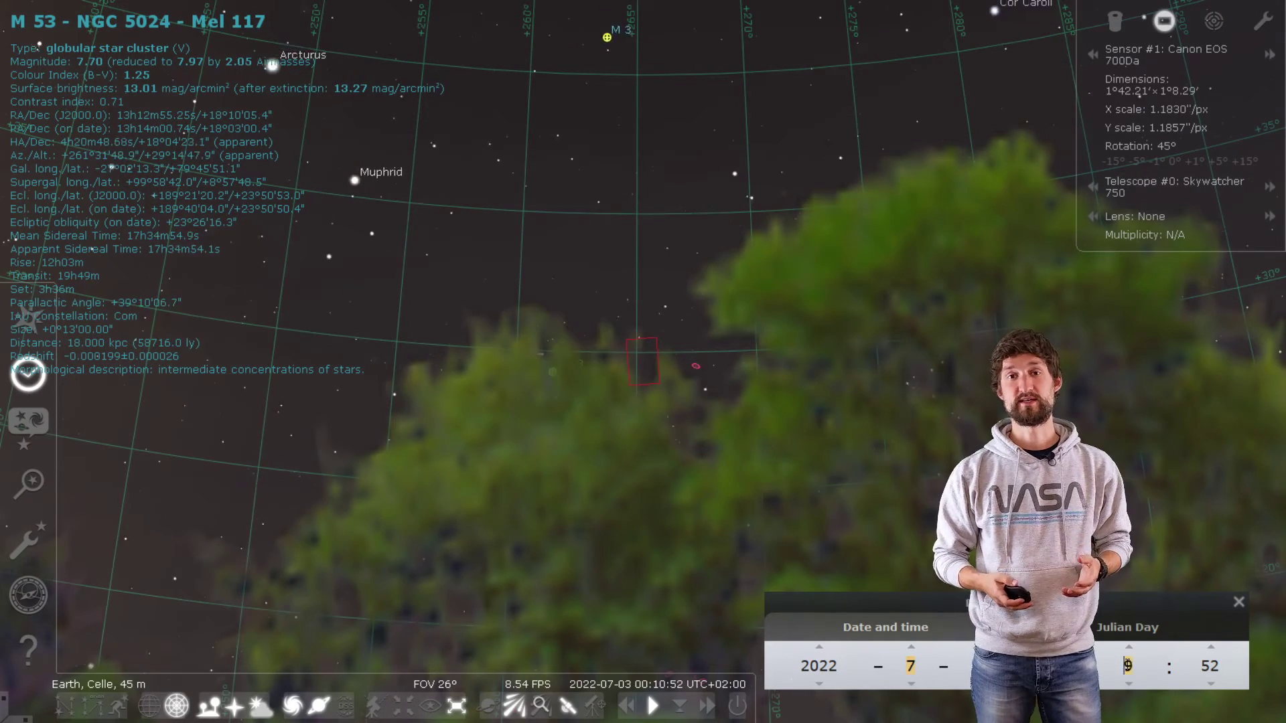
{"action": "scroll", "coordinate": [1128, 665], "scroll_direction": "up", "scroll_amount": 16}
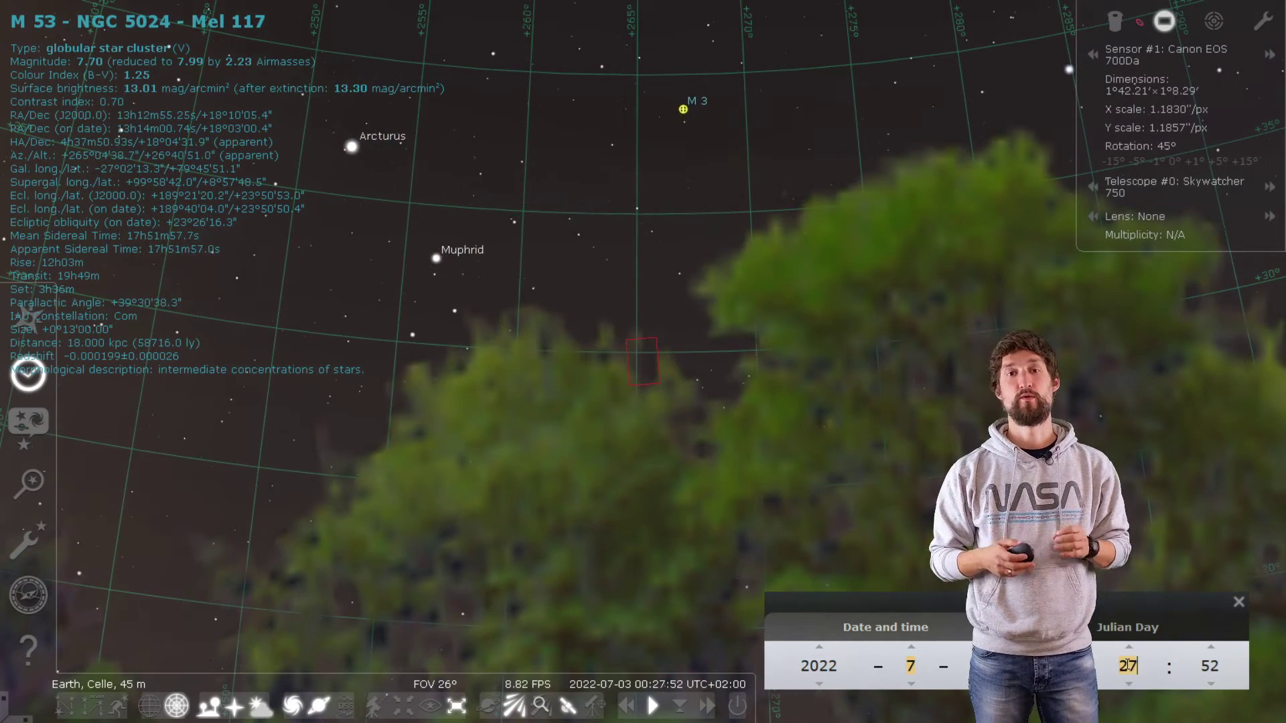
{"action": "scroll", "coordinate": [1127, 665], "scroll_direction": "up", "scroll_amount": 13}
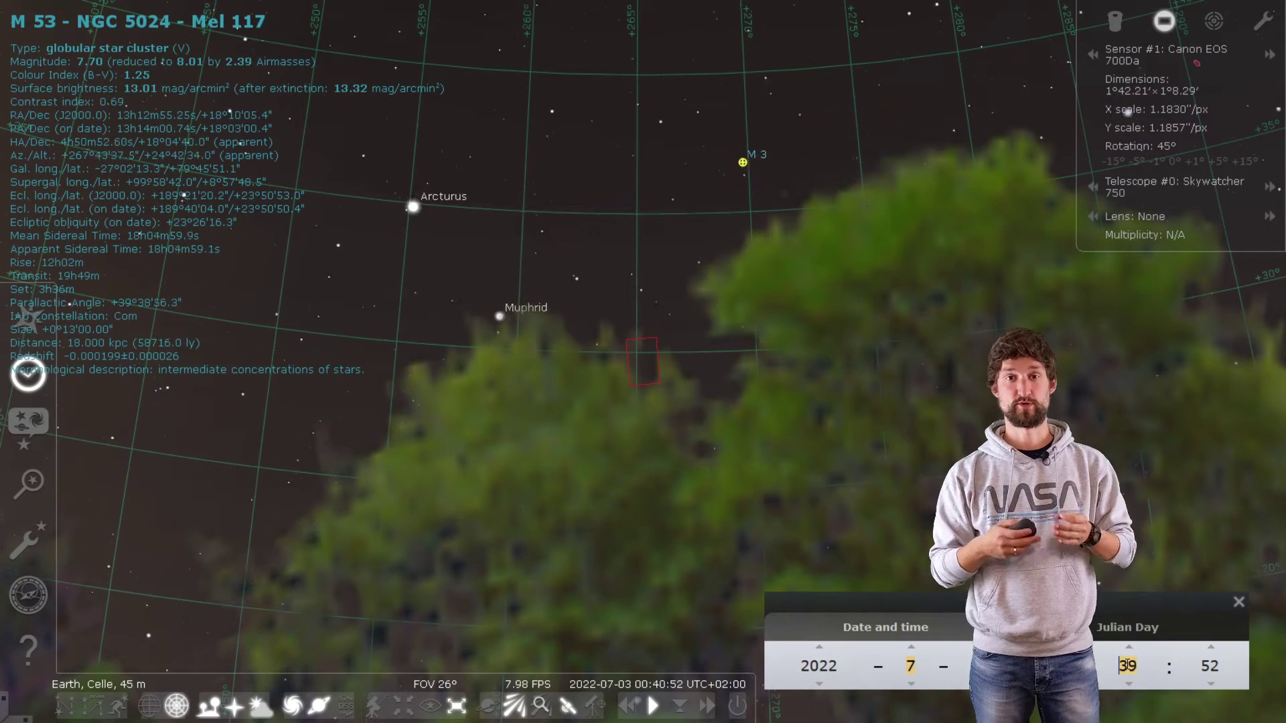
{"action": "scroll", "coordinate": [1128, 665], "scroll_direction": "up", "scroll_amount": 20}
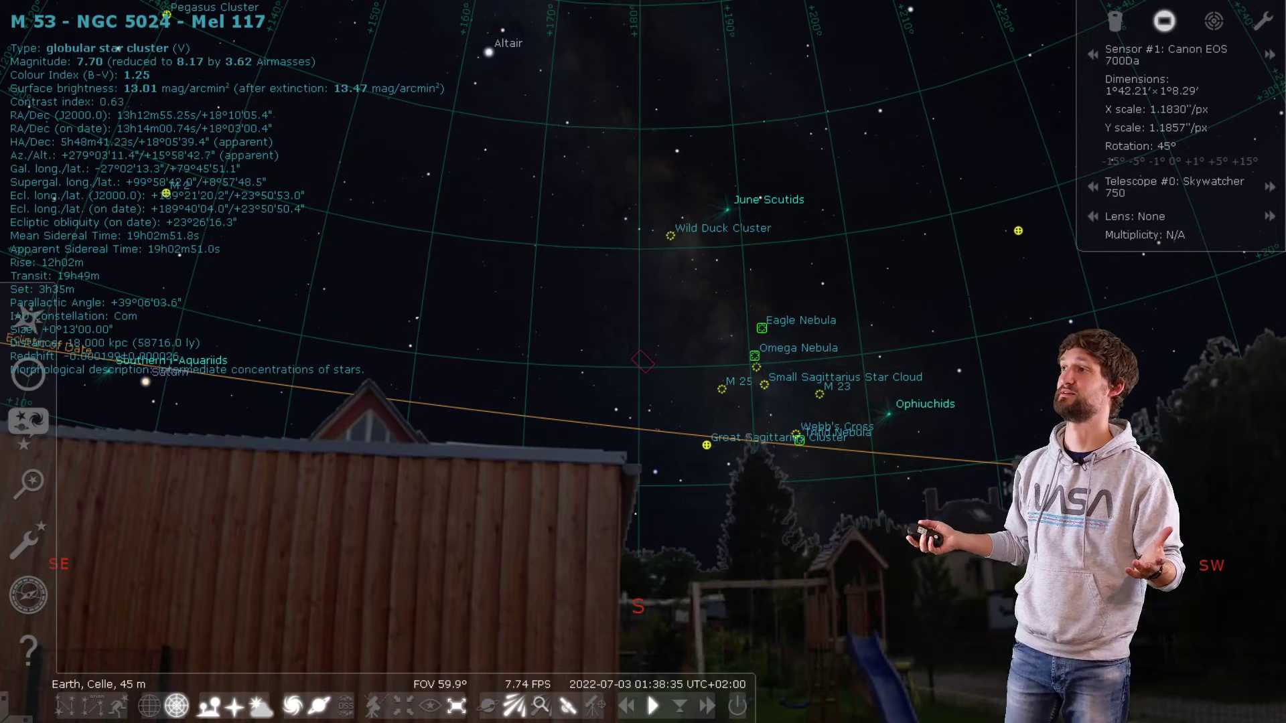
Pan the view from south through southwest to face west toward Arcturus.
{"action": "left_click_drag", "start_coordinate": [991, 556], "coordinate": [621, 488]}
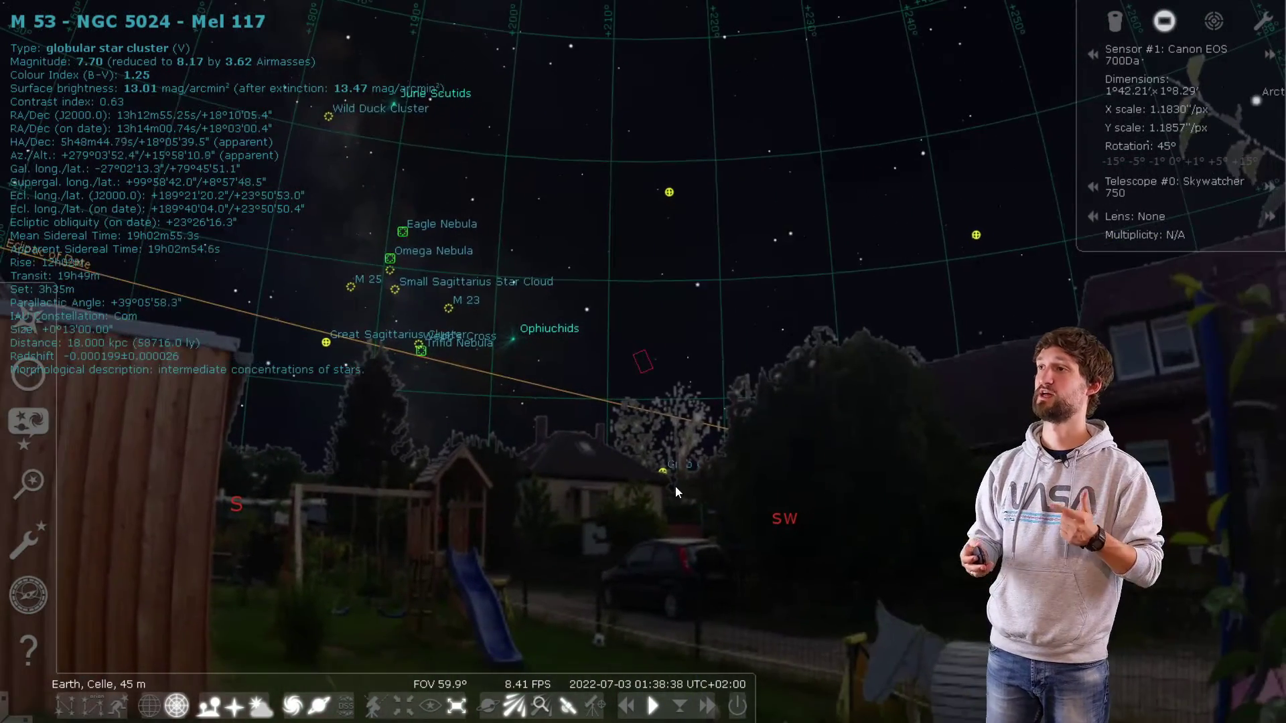
{"action": "left_click_drag", "start_coordinate": [695, 506], "coordinate": [612, 507]}
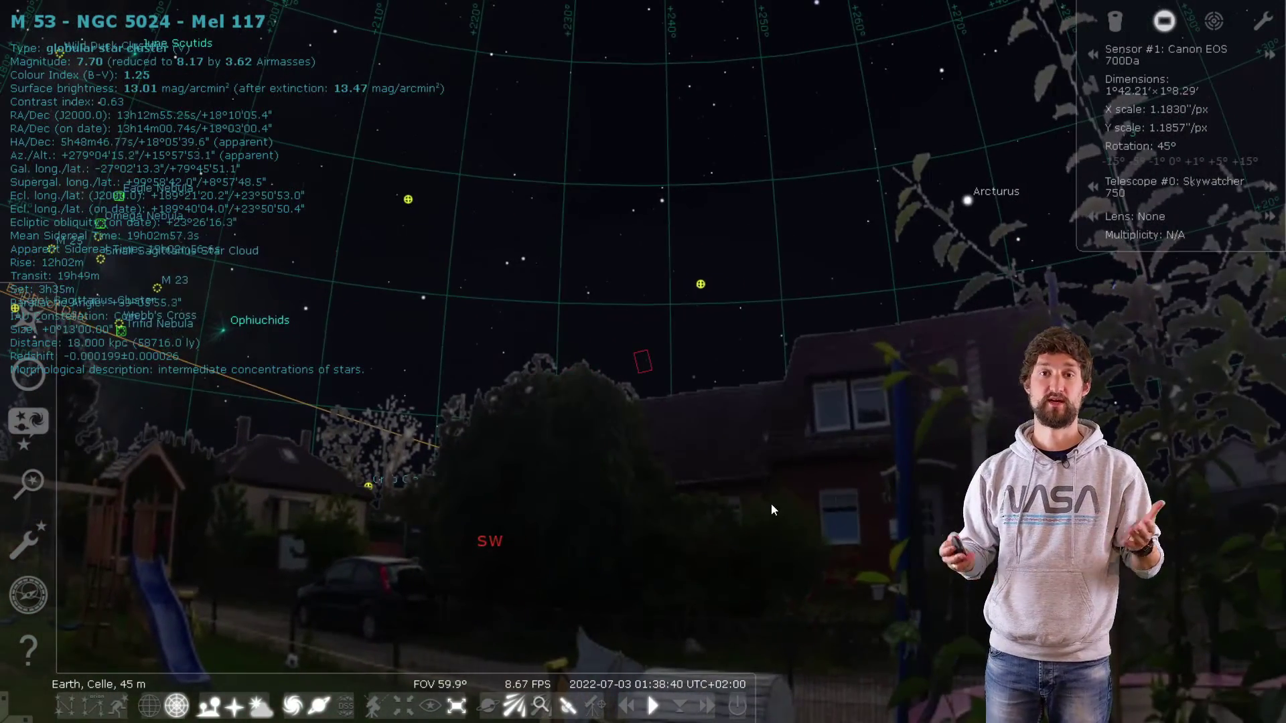
{"action": "left_click_drag", "start_coordinate": [770, 503], "coordinate": [509, 549]}
{"action": "left_click_drag", "start_coordinate": [703, 515], "coordinate": [623, 524]}
{"action": "left_click_drag", "start_coordinate": [824, 499], "coordinate": [626, 518]}
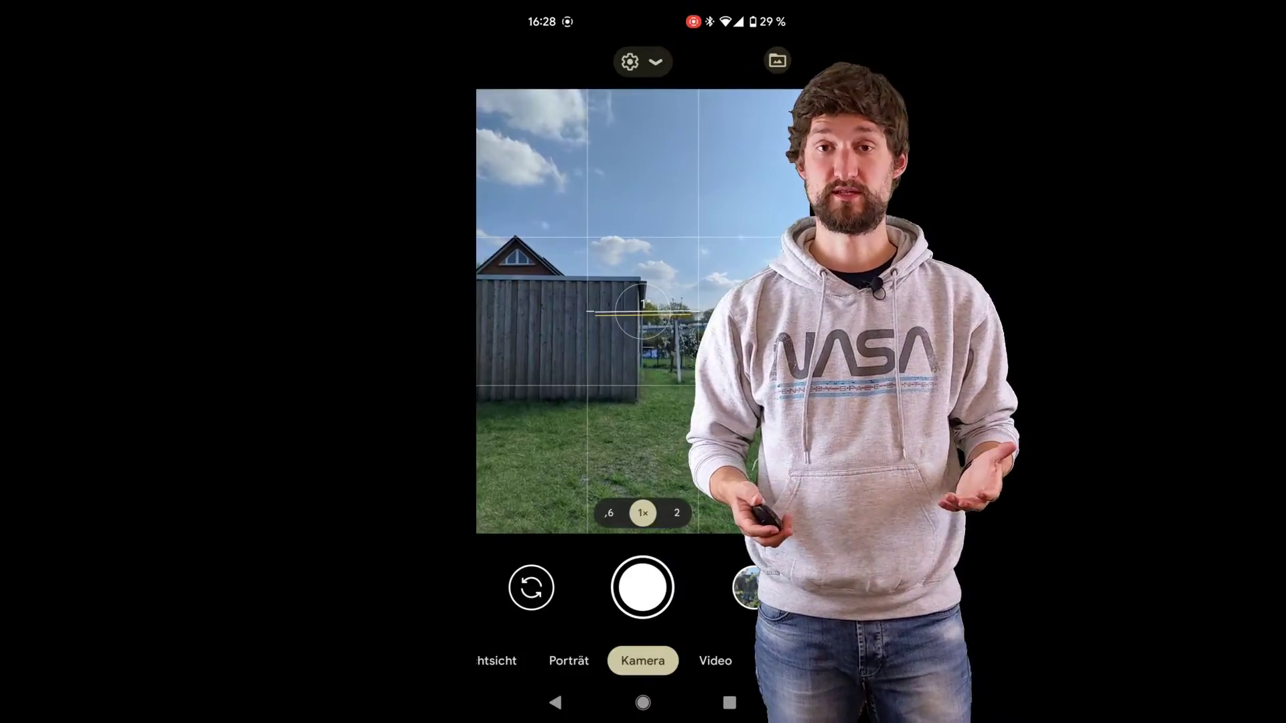
Switch the camera to Panorama mode and start capturing the backyard sweep.
{"action": "left_click", "coordinate": [783, 660]}
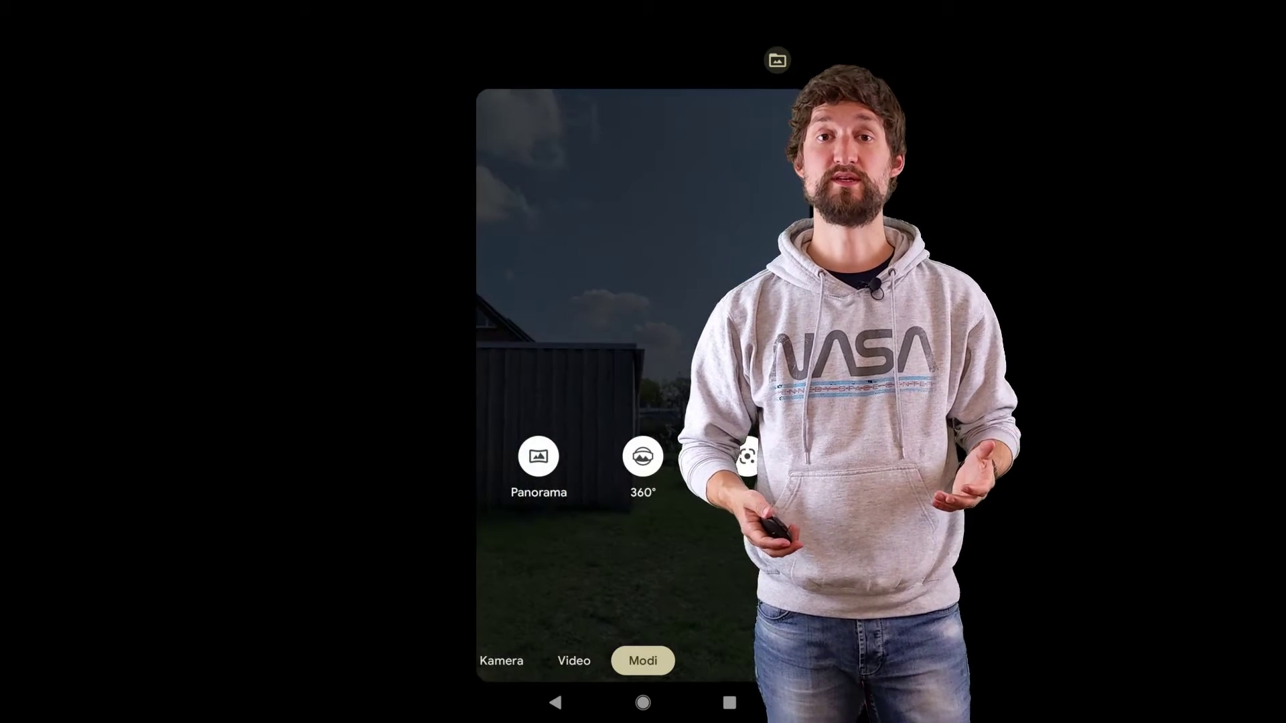
{"action": "left_click", "coordinate": [538, 456]}
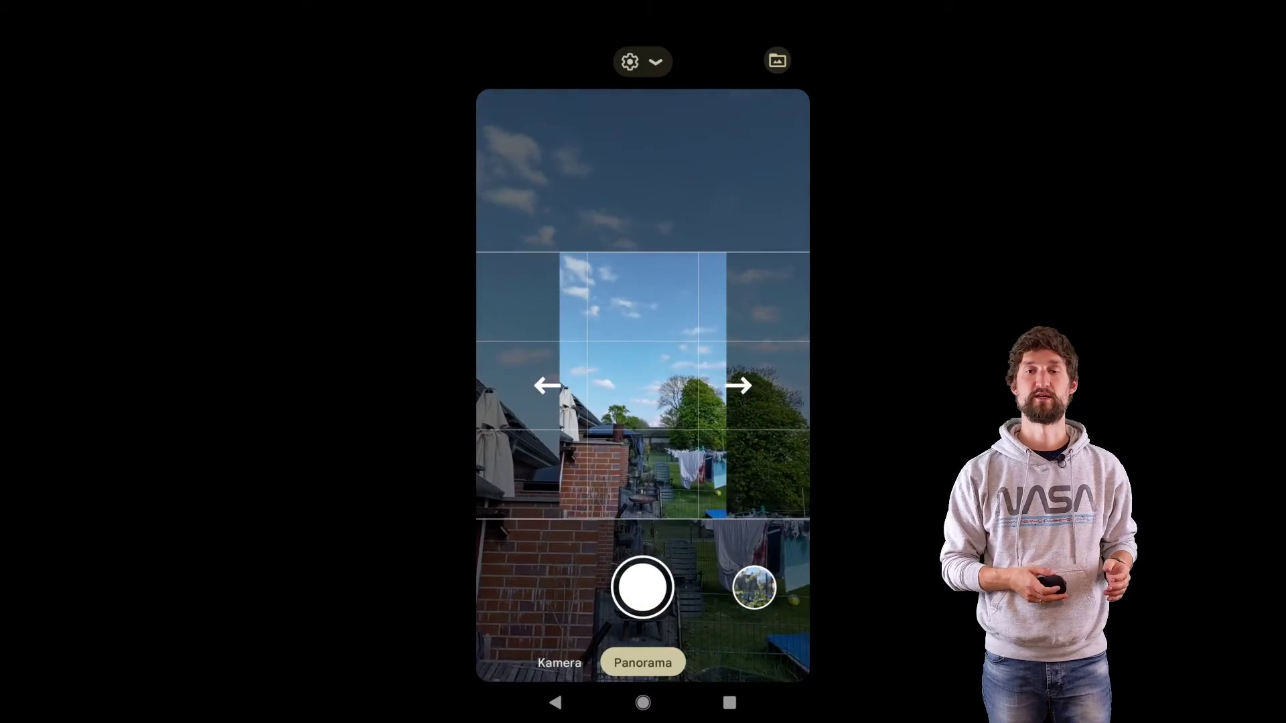
{"action": "left_click", "coordinate": [642, 587]}
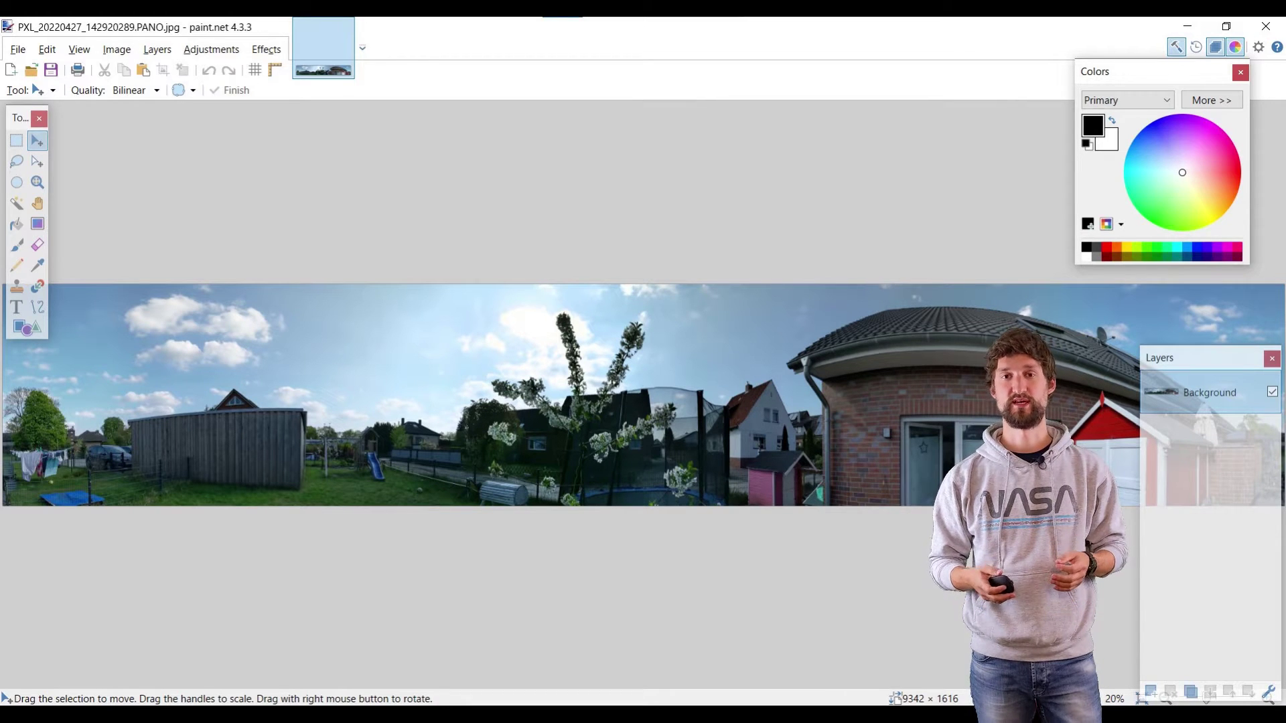
Resize the whole image to 2048 × 354 pixels at 7 pixels per inch.
{"action": "key", "text": "ctrl+a"}
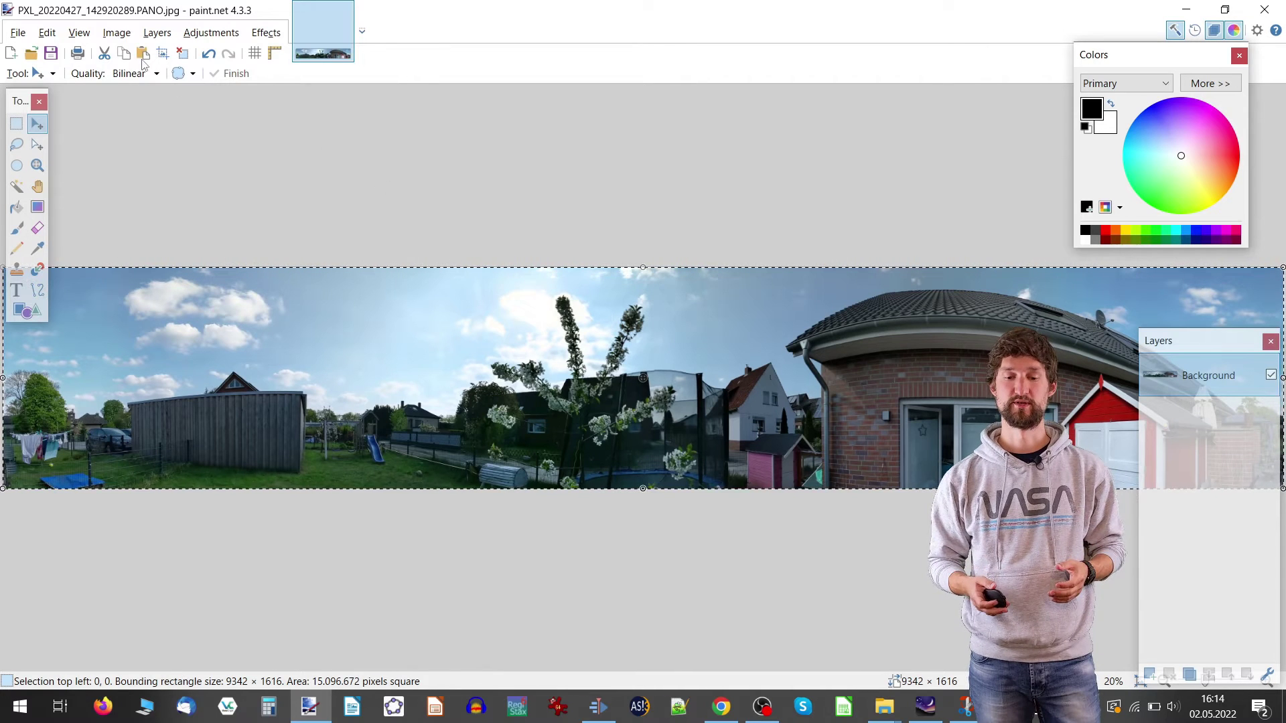
{"action": "left_click", "coordinate": [123, 39]}
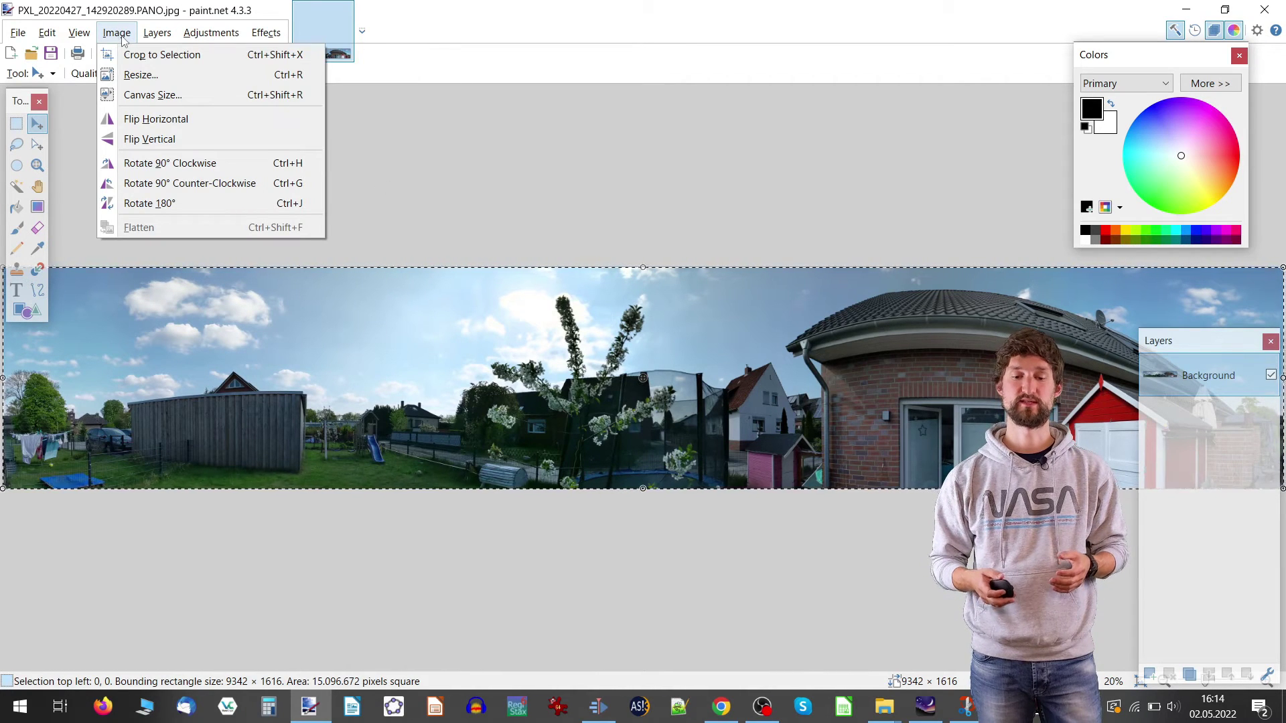
{"action": "left_click", "coordinate": [142, 75]}
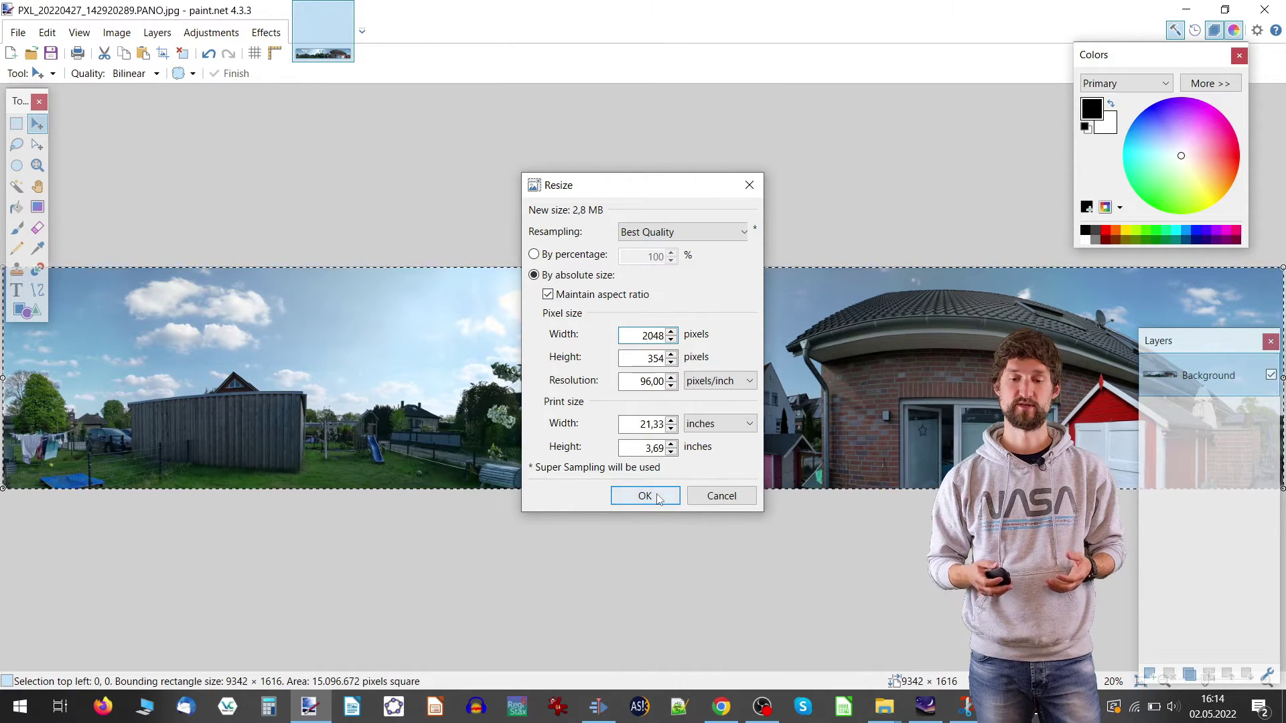
{"action": "double_click", "coordinate": [639, 386]}
{"action": "type", "text": "72"}
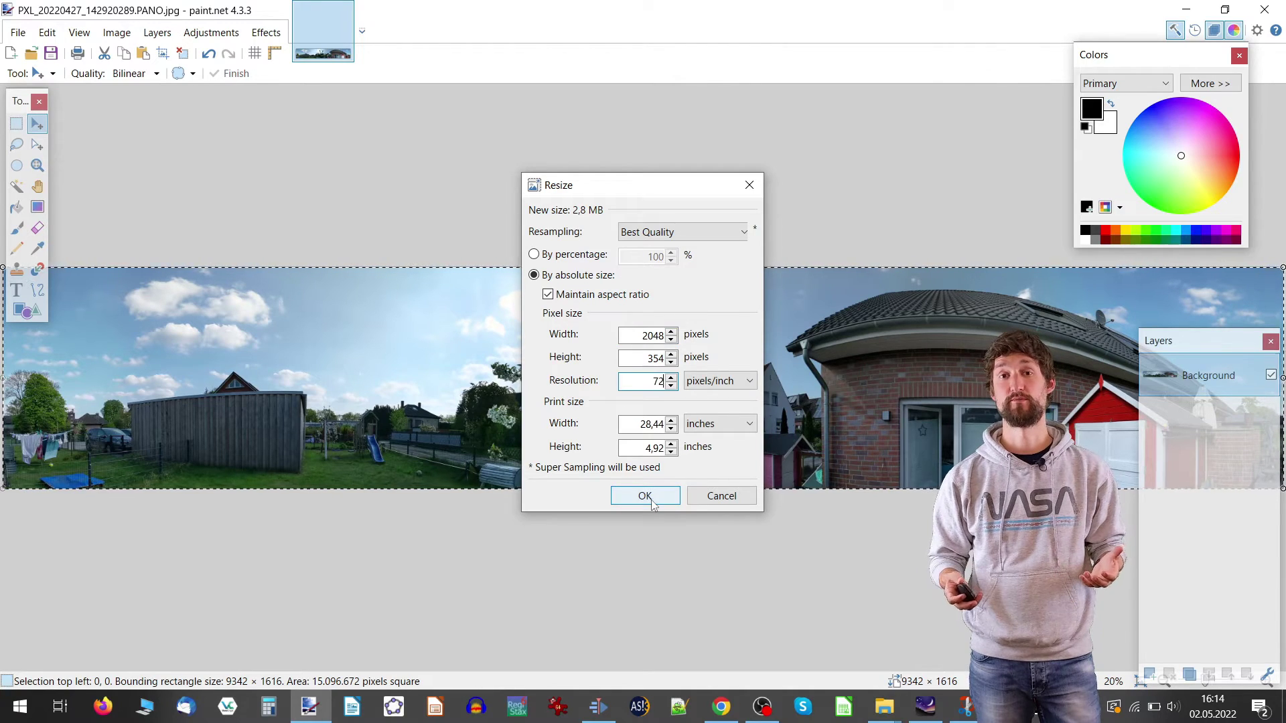
{"action": "left_click", "coordinate": [646, 495]}
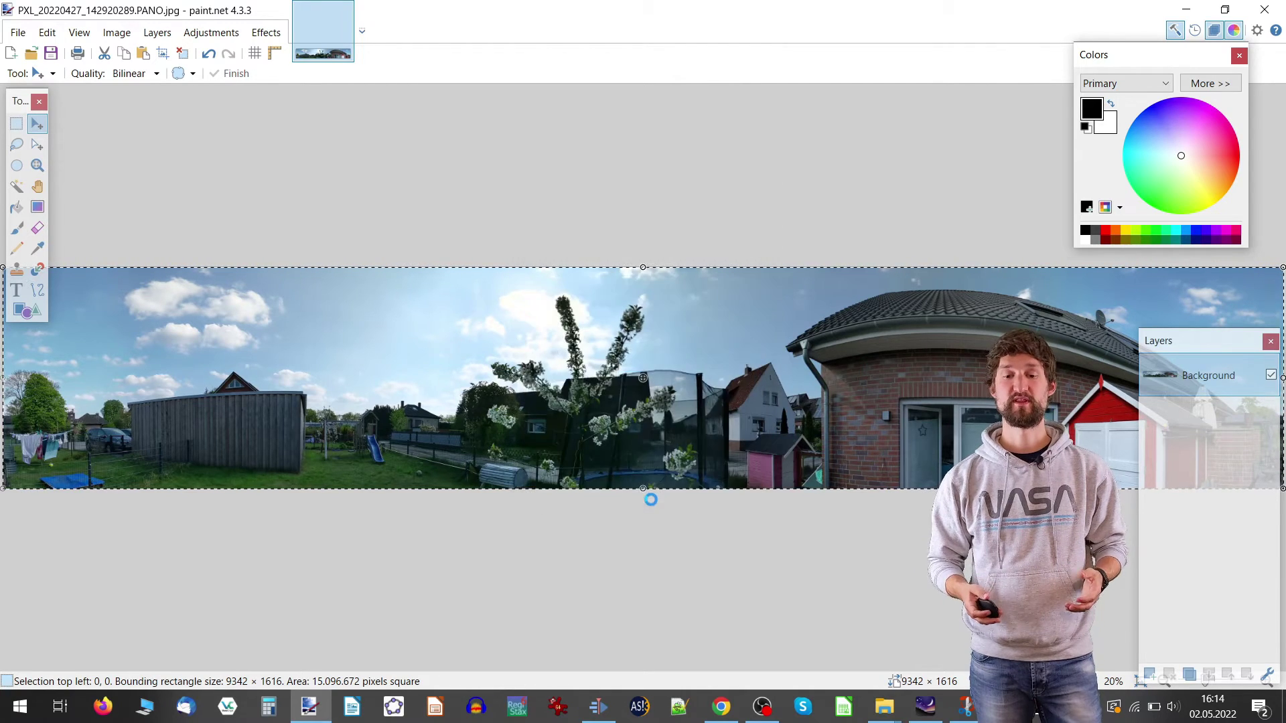
{"action": "scroll", "coordinate": [651, 499], "scroll_direction": "down", "scroll_amount": 2}
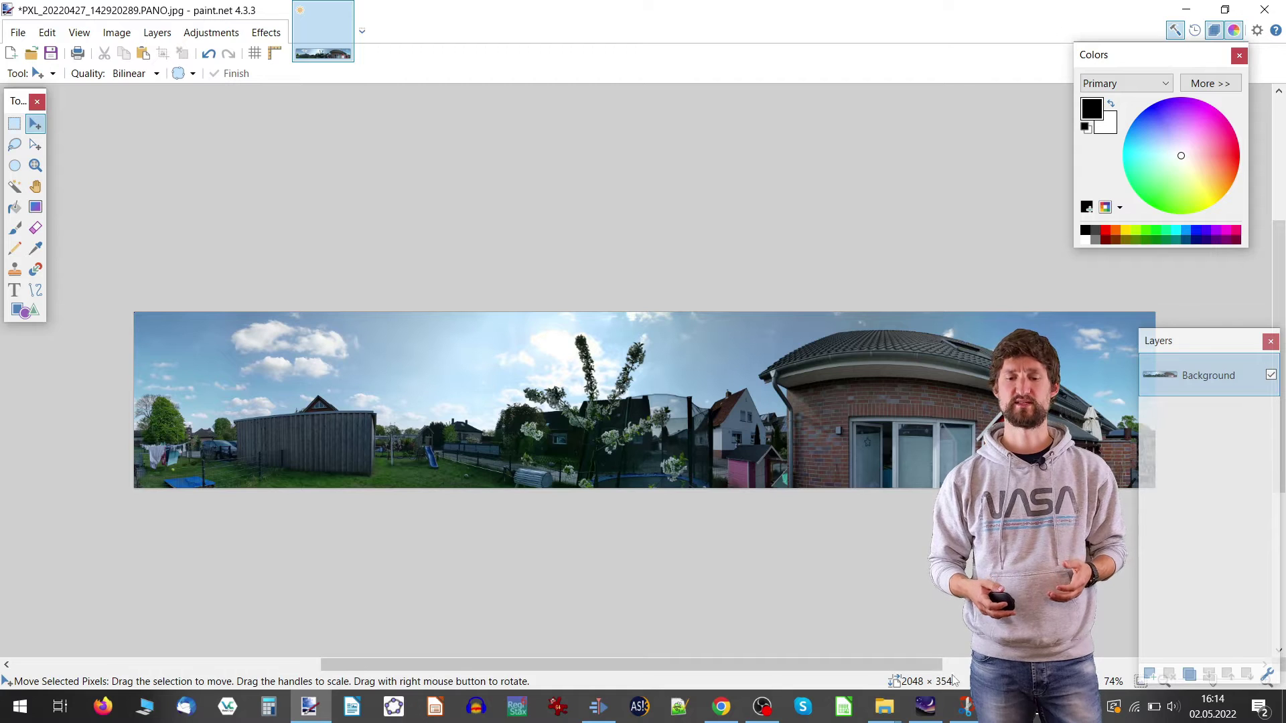
{"action": "left_click", "coordinate": [111, 34]}
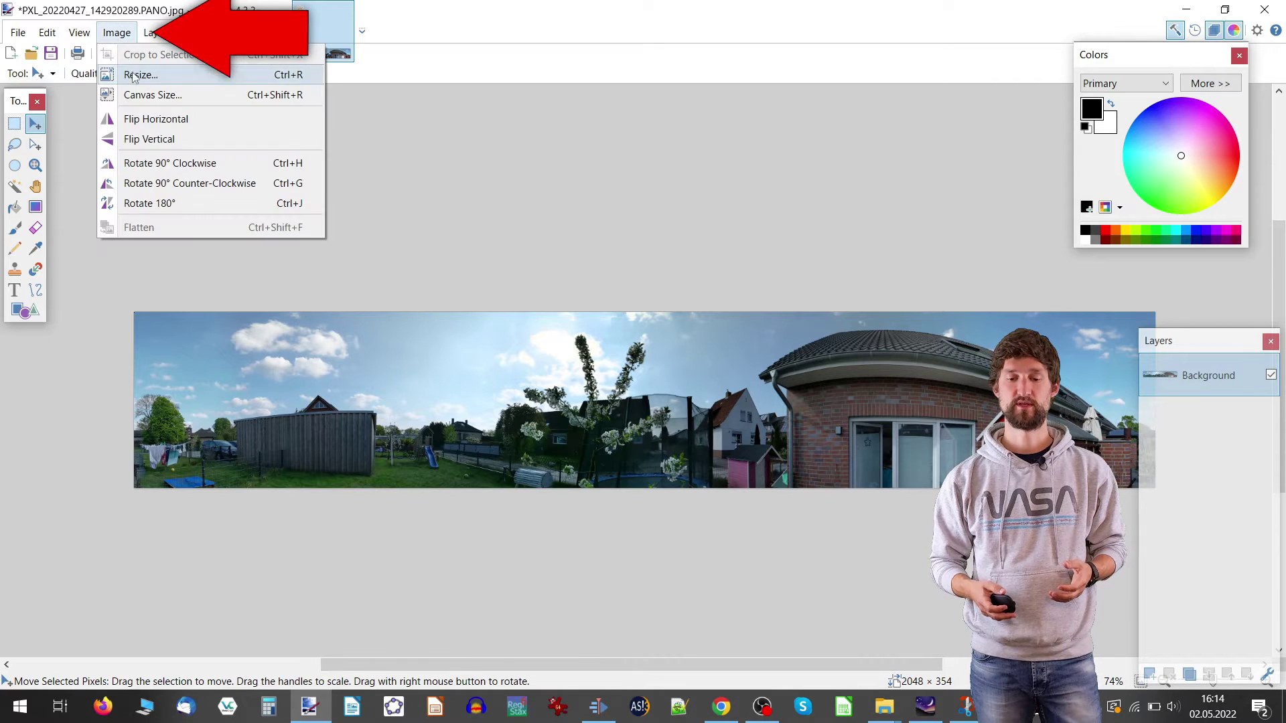
{"action": "left_click", "coordinate": [143, 93]}
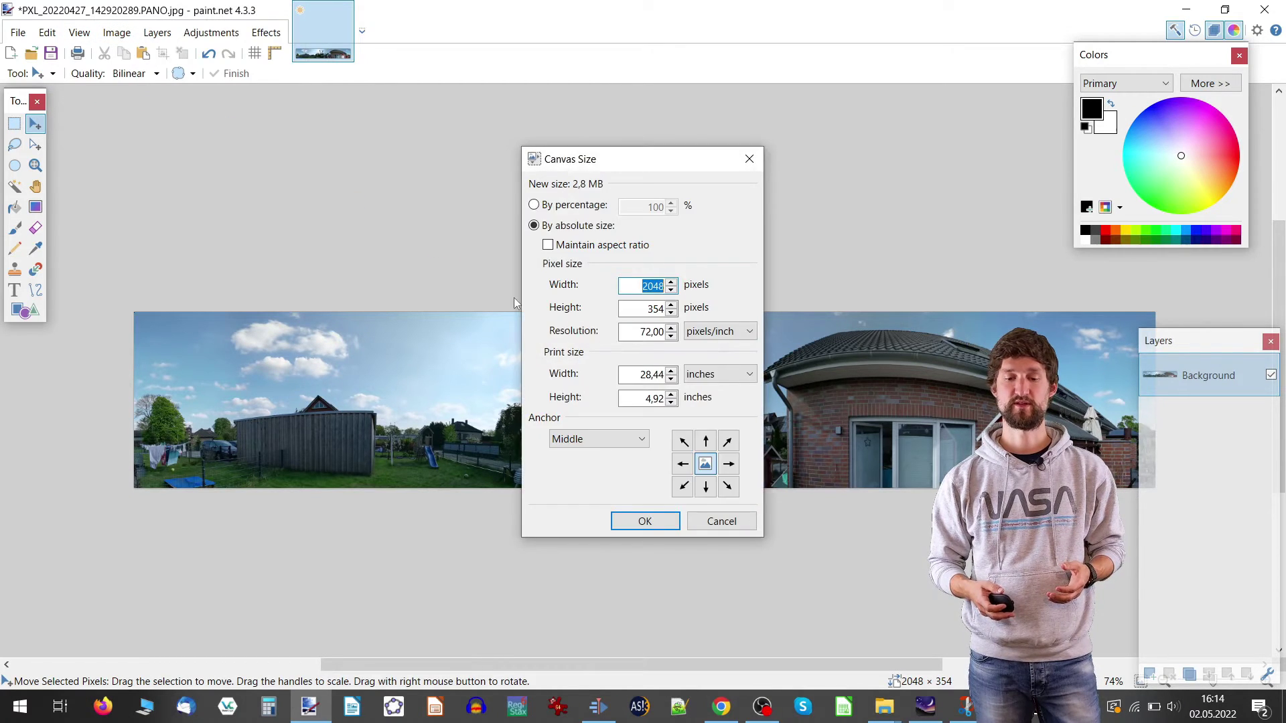
{"action": "double_click", "coordinate": [654, 310]}
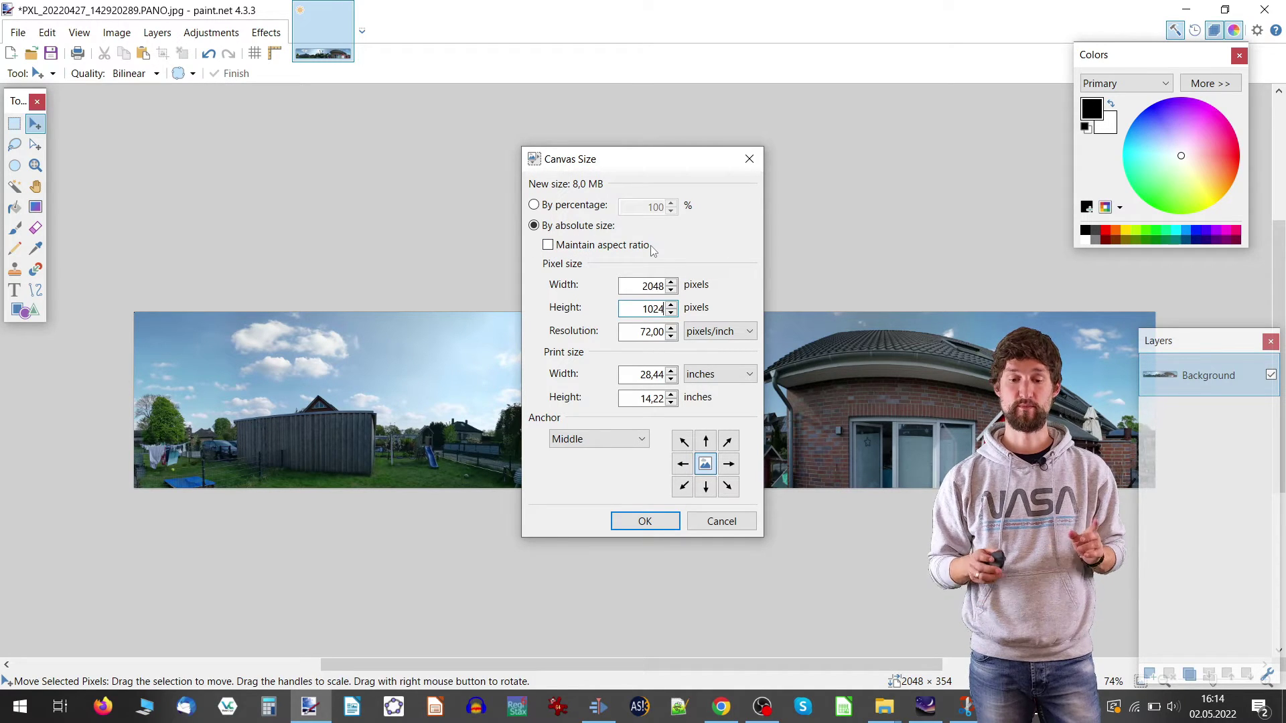
{"action": "left_click", "coordinate": [644, 522]}
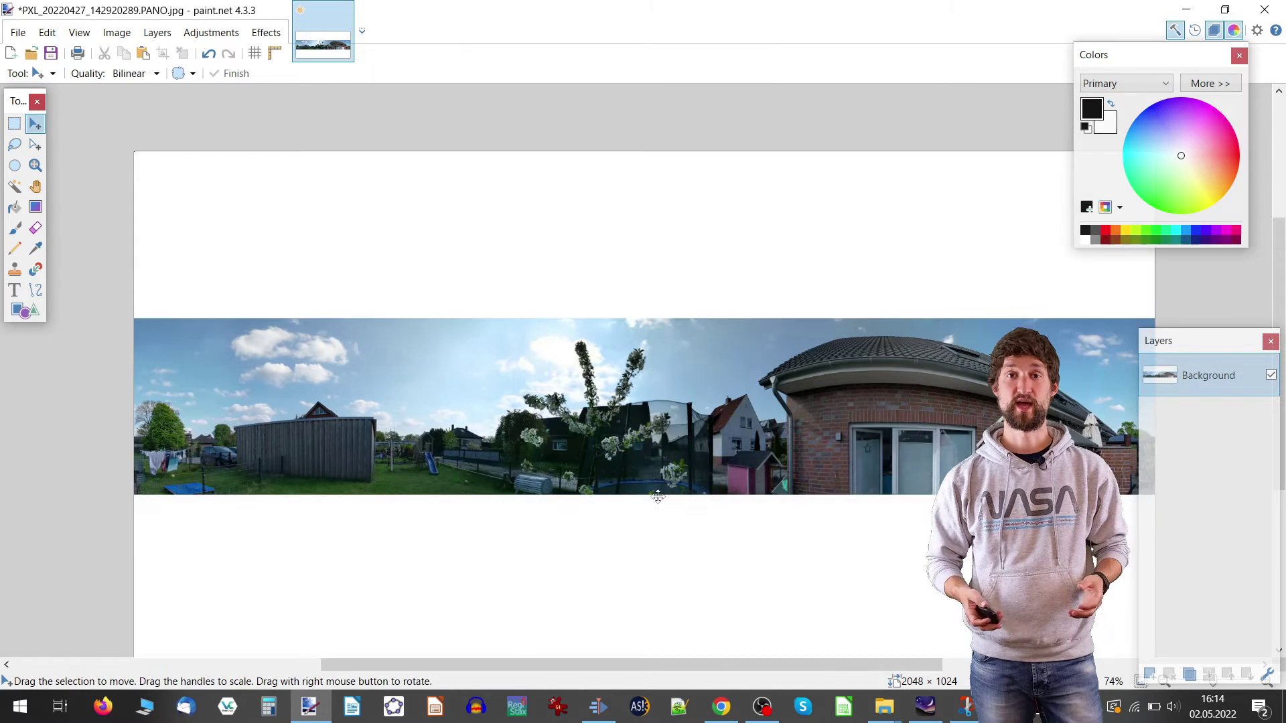
{"action": "scroll", "coordinate": [658, 454], "scroll_direction": "right", "scroll_amount": 5}
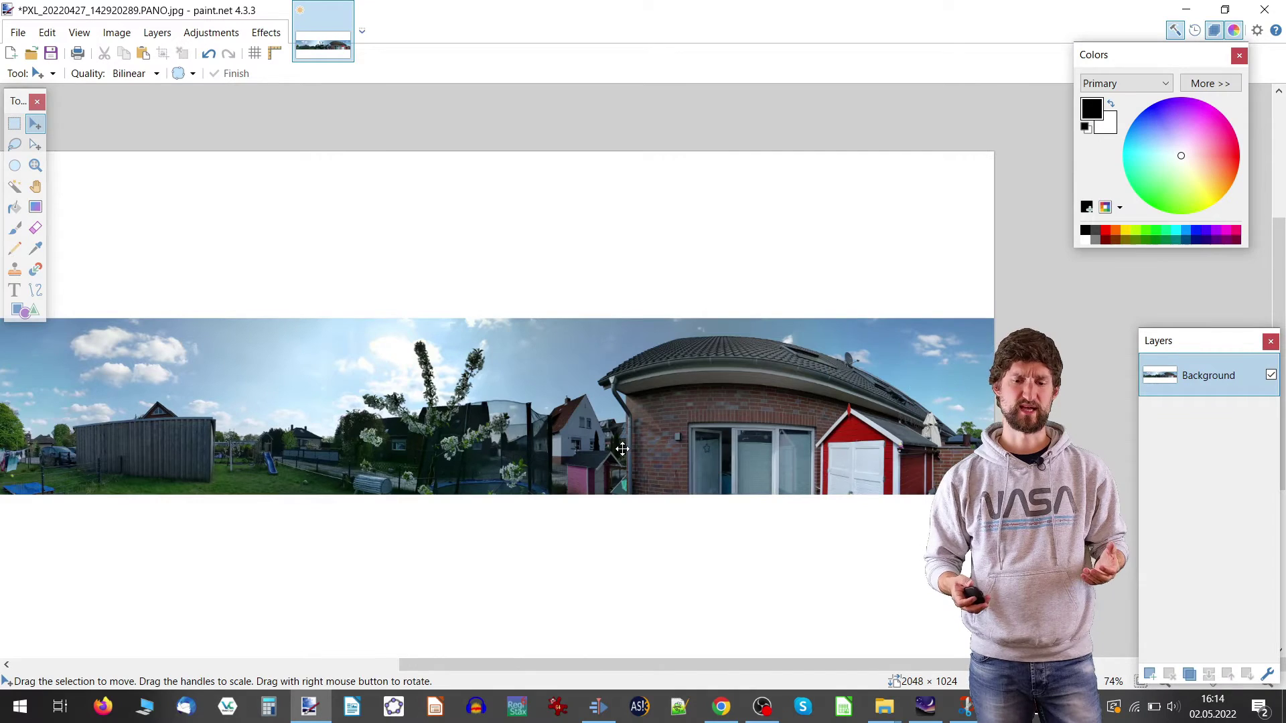
{"action": "scroll", "coordinate": [622, 449], "scroll_direction": "down", "scroll_amount": 1}
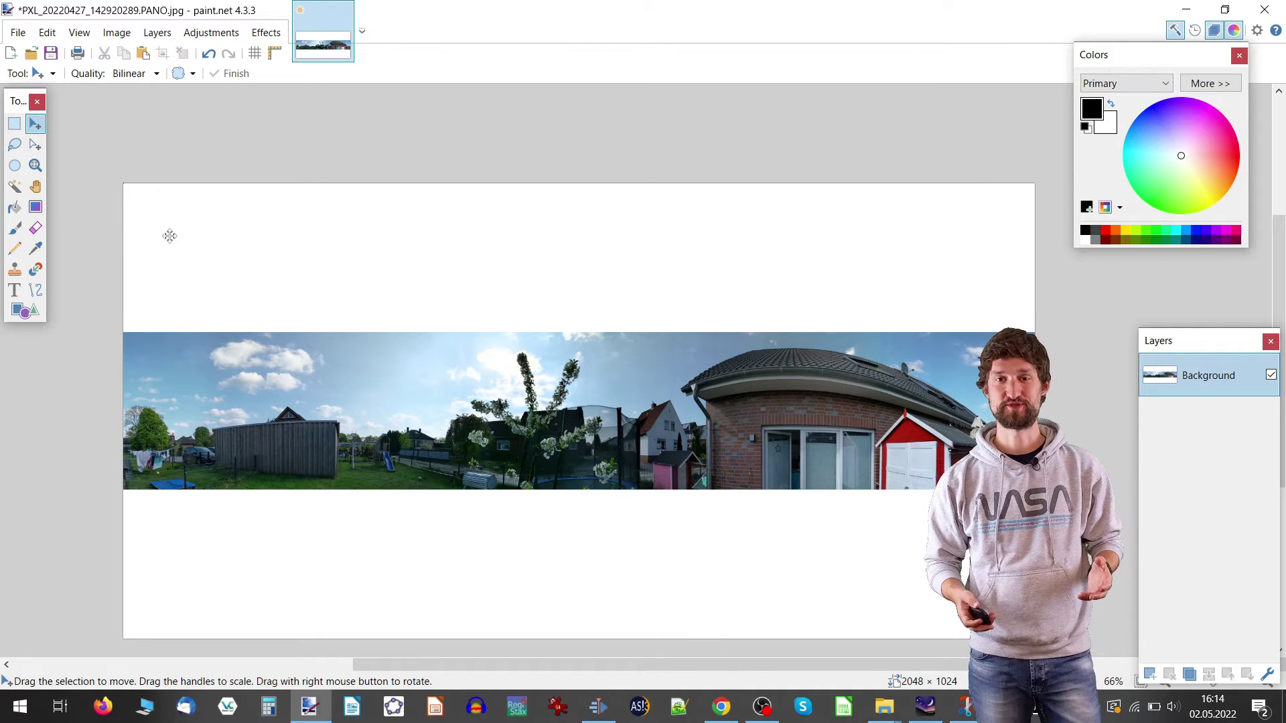
{"action": "left_click", "coordinate": [15, 191]}
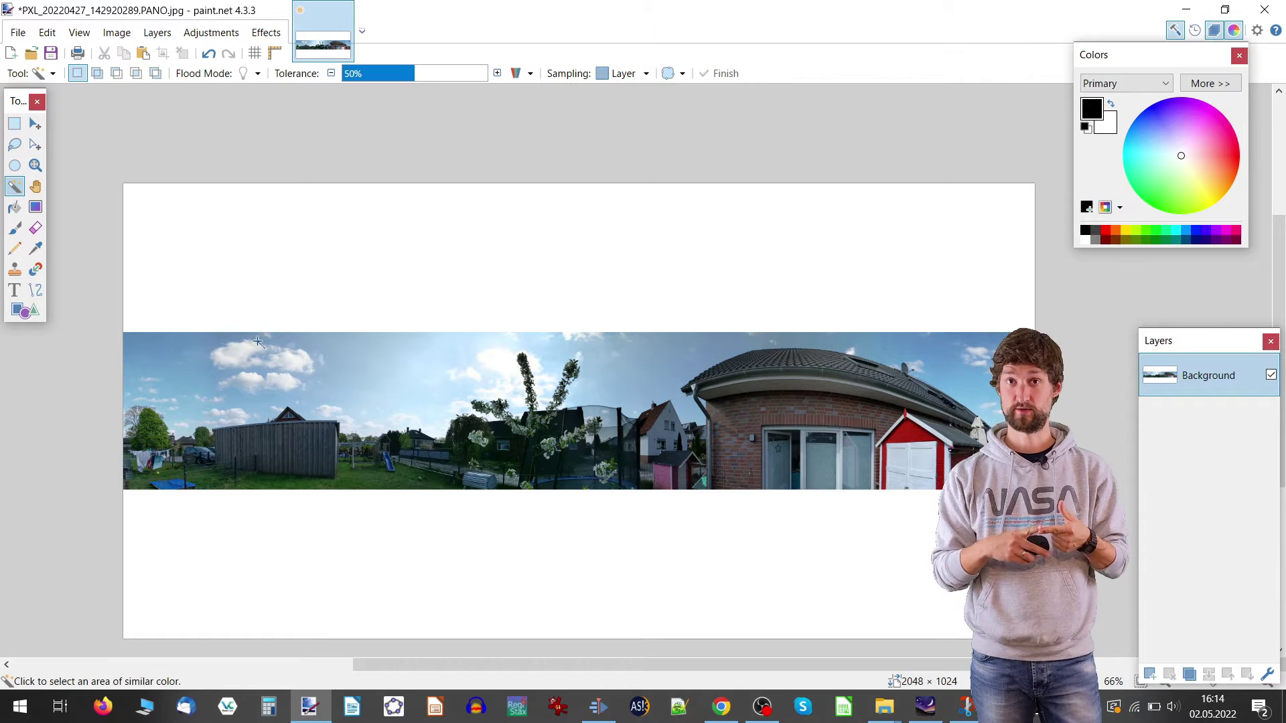
{"action": "left_click", "coordinate": [523, 290]}
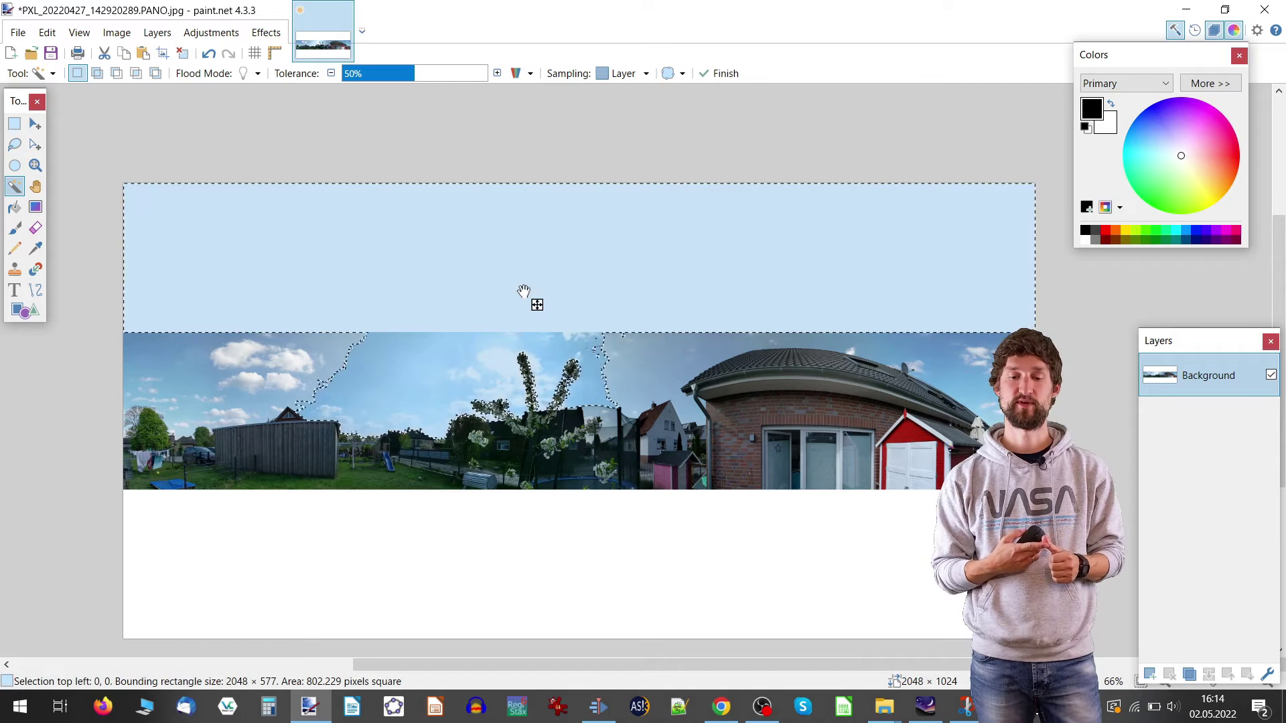
{"action": "left_click_drag", "start_coordinate": [389, 80], "coordinate": [369, 75]}
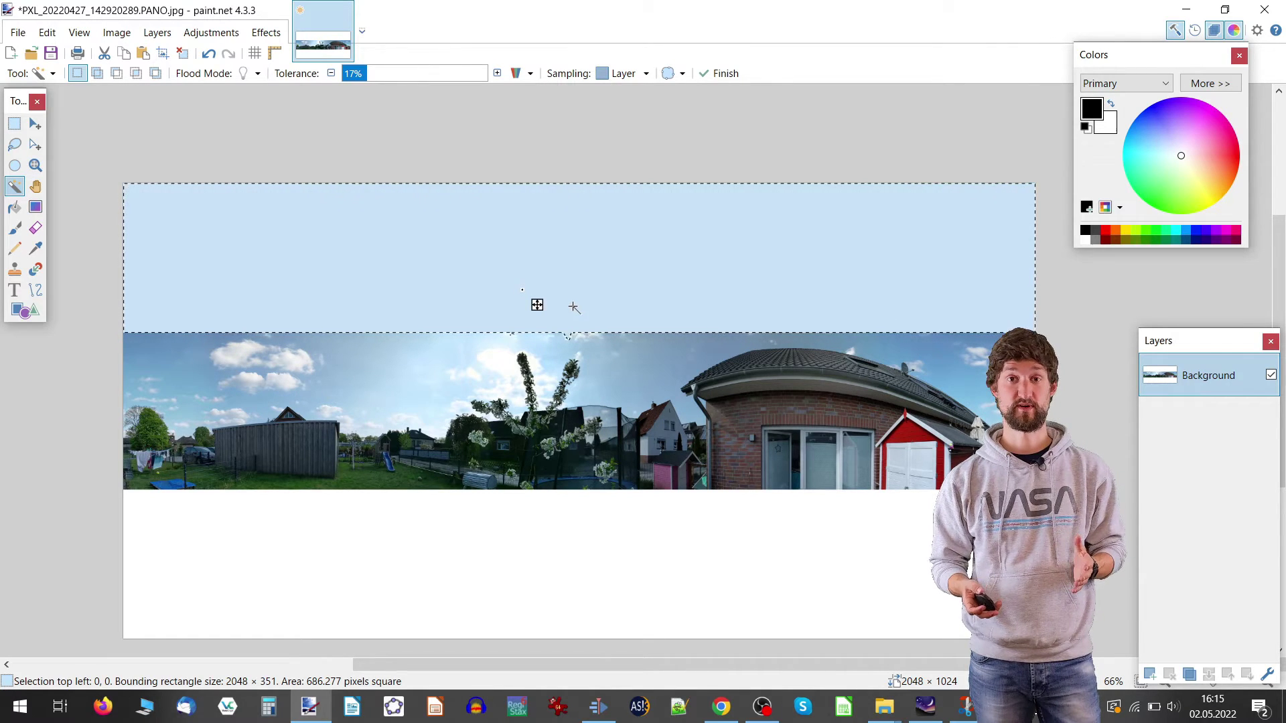
{"action": "key", "text": "Delete"}
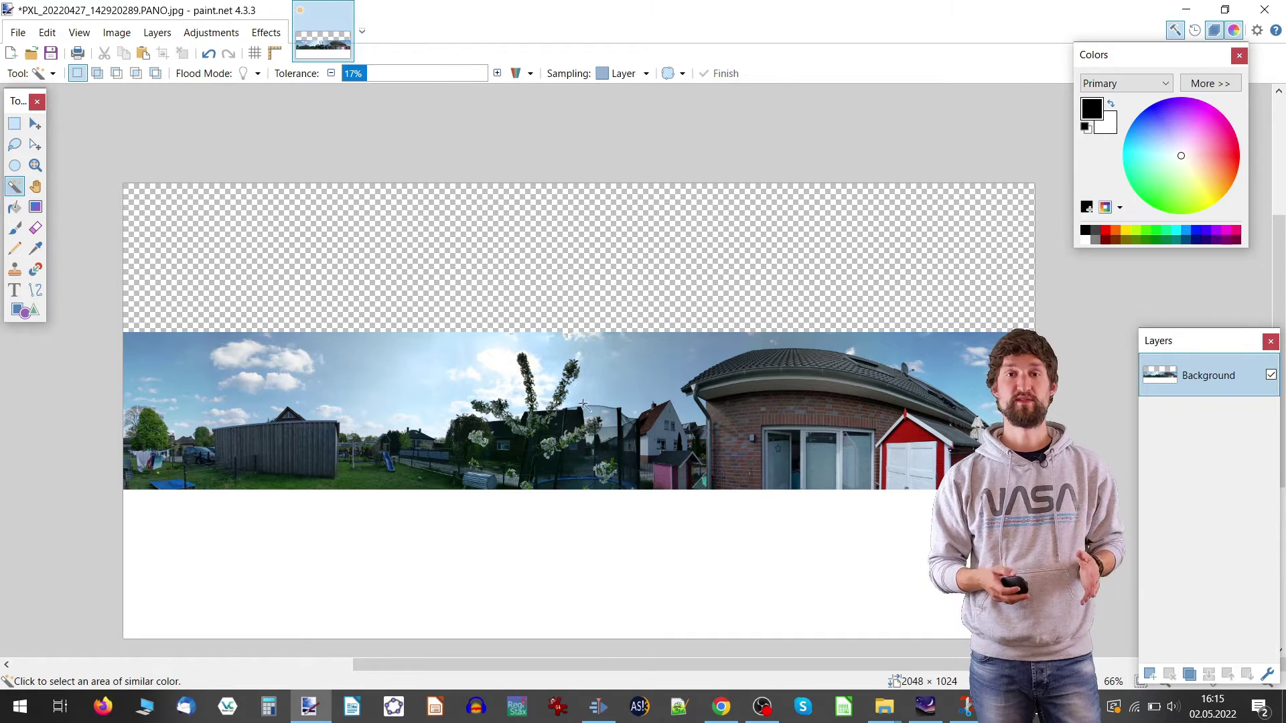
{"action": "scroll", "coordinate": [396, 364], "scroll_direction": "up", "scroll_amount": 3, "text": "ctrl"}
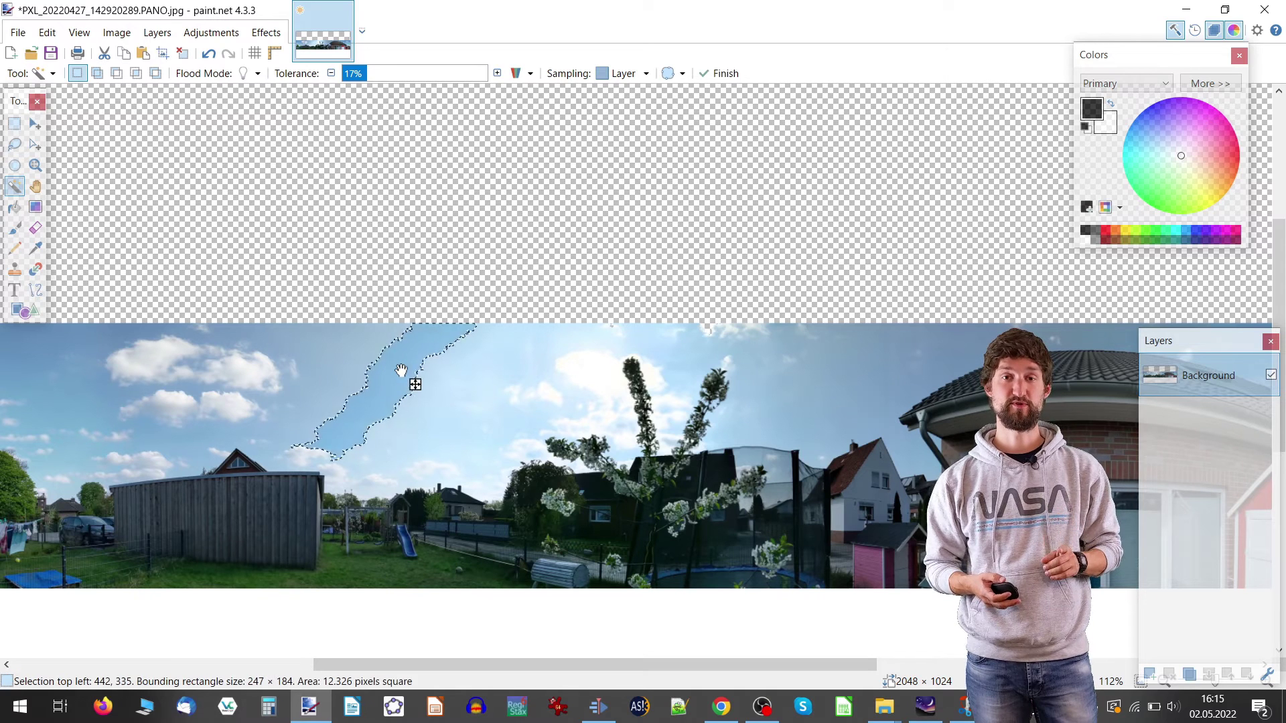
{"action": "left_click", "coordinate": [401, 370]}
{"action": "key", "text": "Delete"}
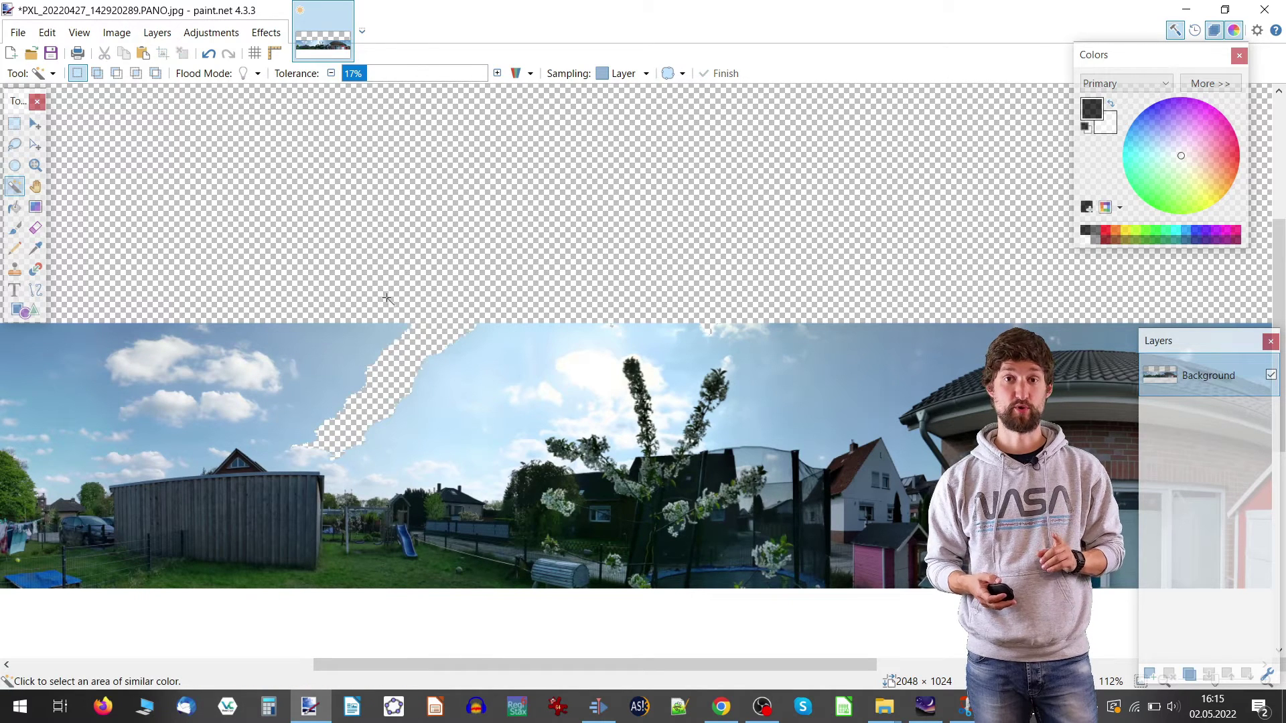
{"action": "left_click", "coordinate": [390, 74]}
{"action": "left_click", "coordinate": [333, 373]}
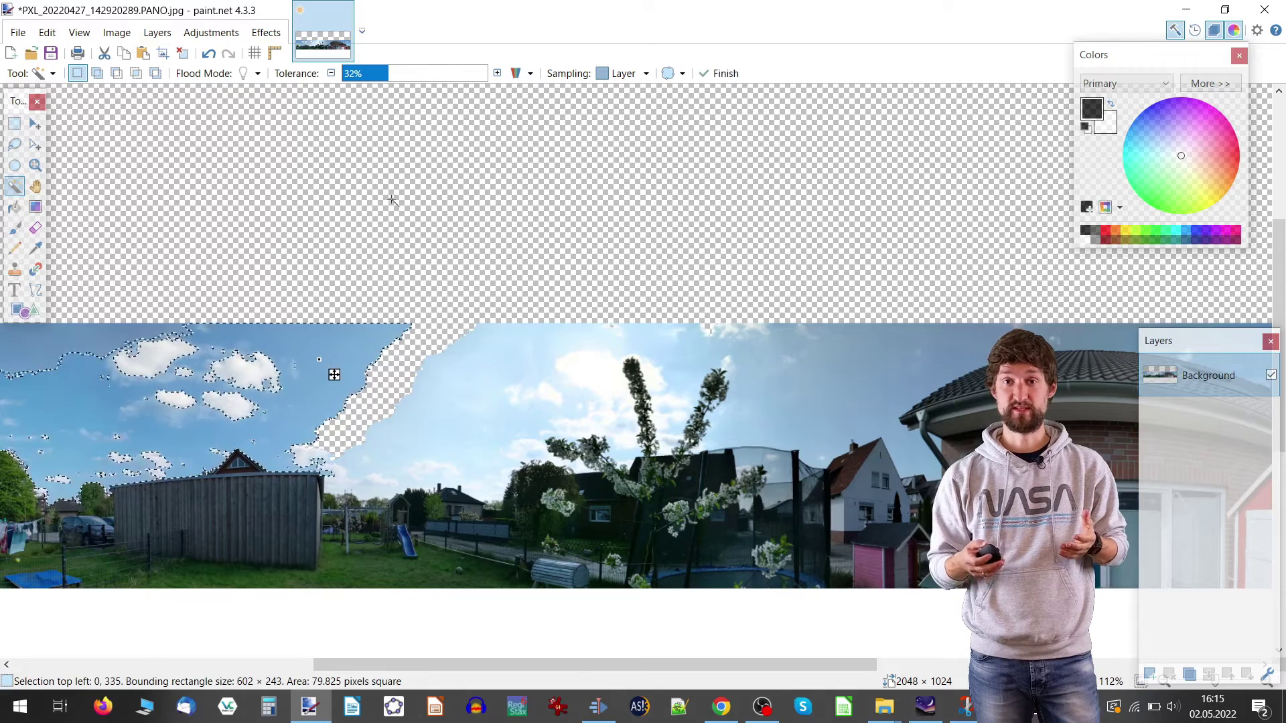
{"action": "left_click", "coordinate": [403, 73]}
{"action": "key", "text": "Delete"}
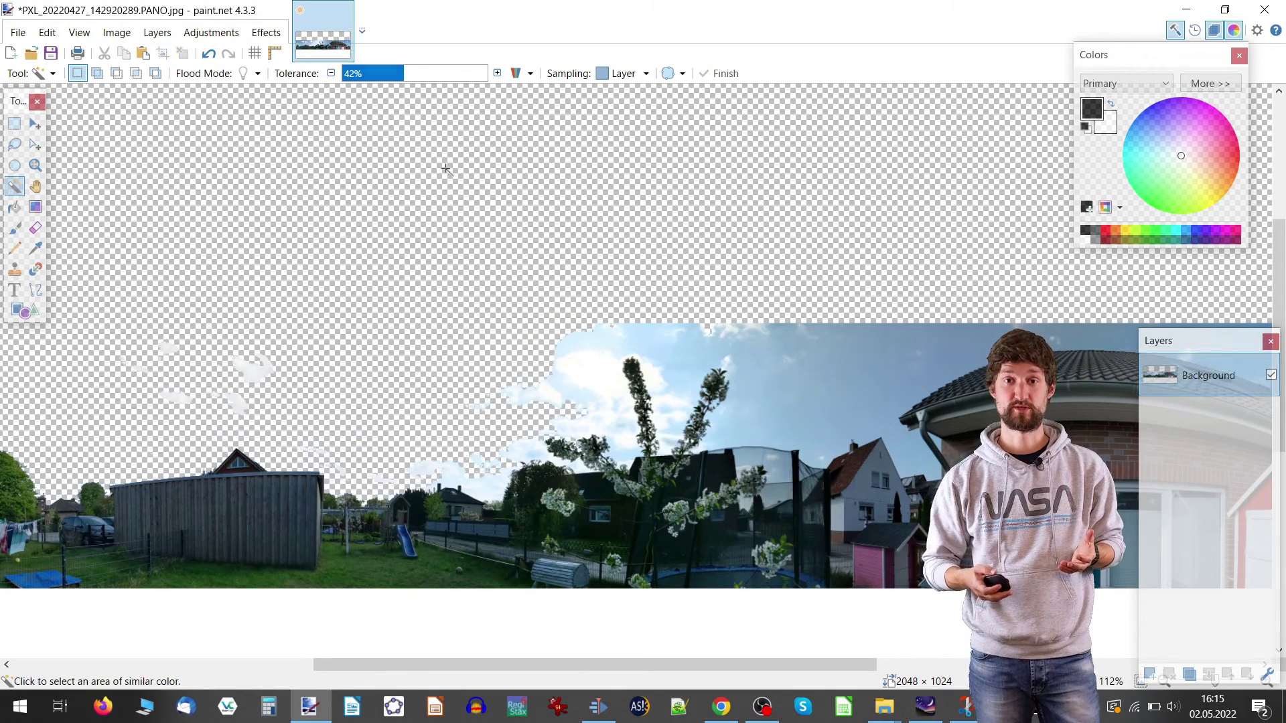
{"action": "left_click", "coordinate": [1149, 672]}
{"action": "left_click_drag", "start_coordinate": [1174, 380], "coordinate": [1179, 421]}
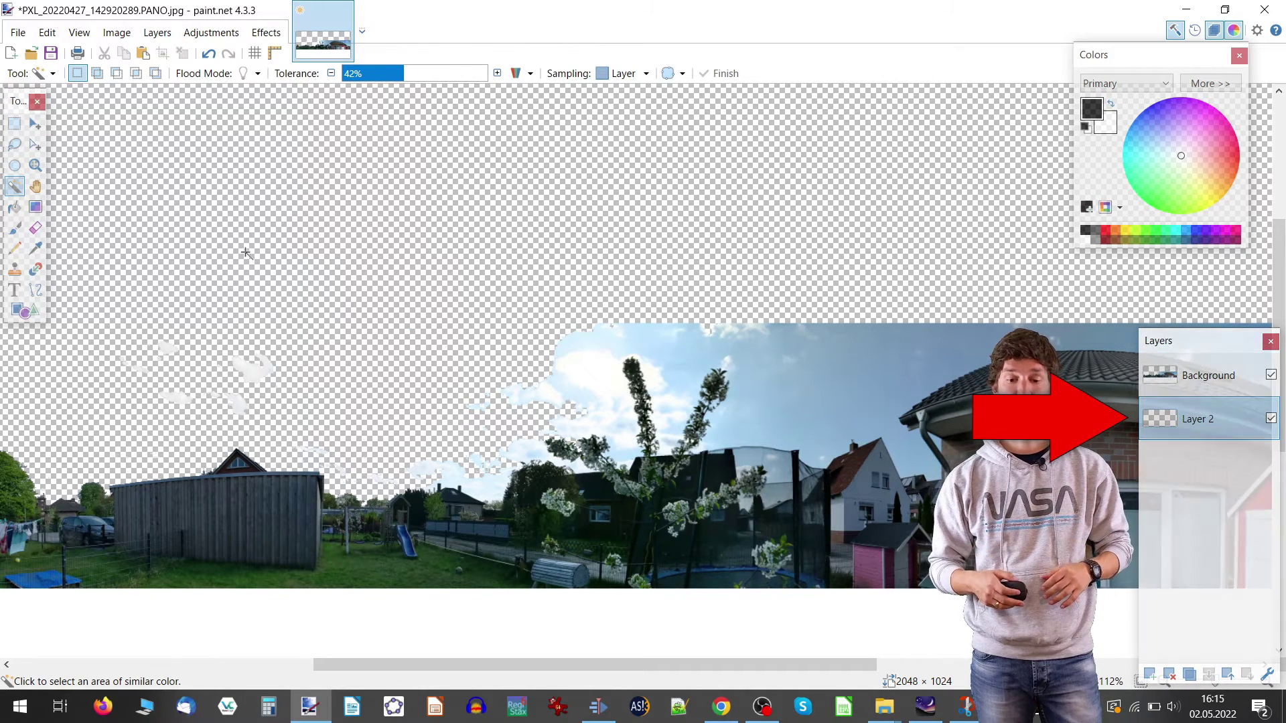
{"action": "left_click", "coordinate": [14, 207]}
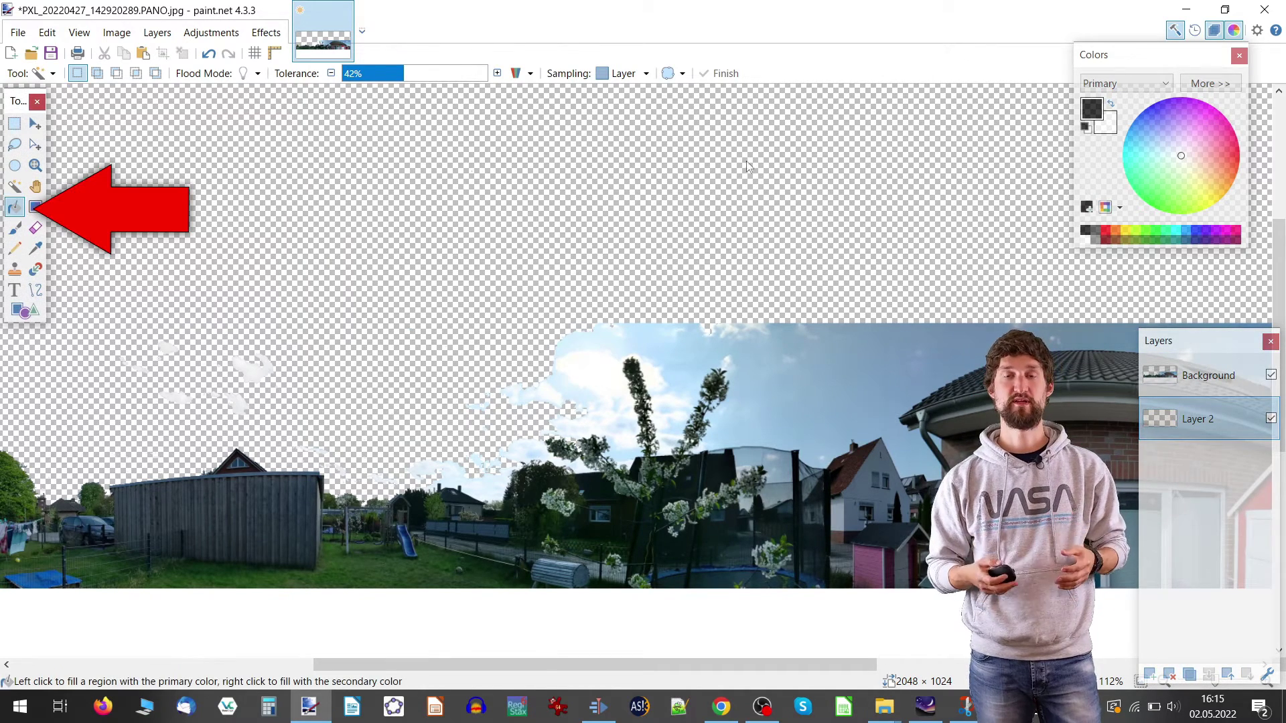
{"action": "left_click", "coordinate": [1141, 232]}
{"action": "left_click", "coordinate": [933, 259]}
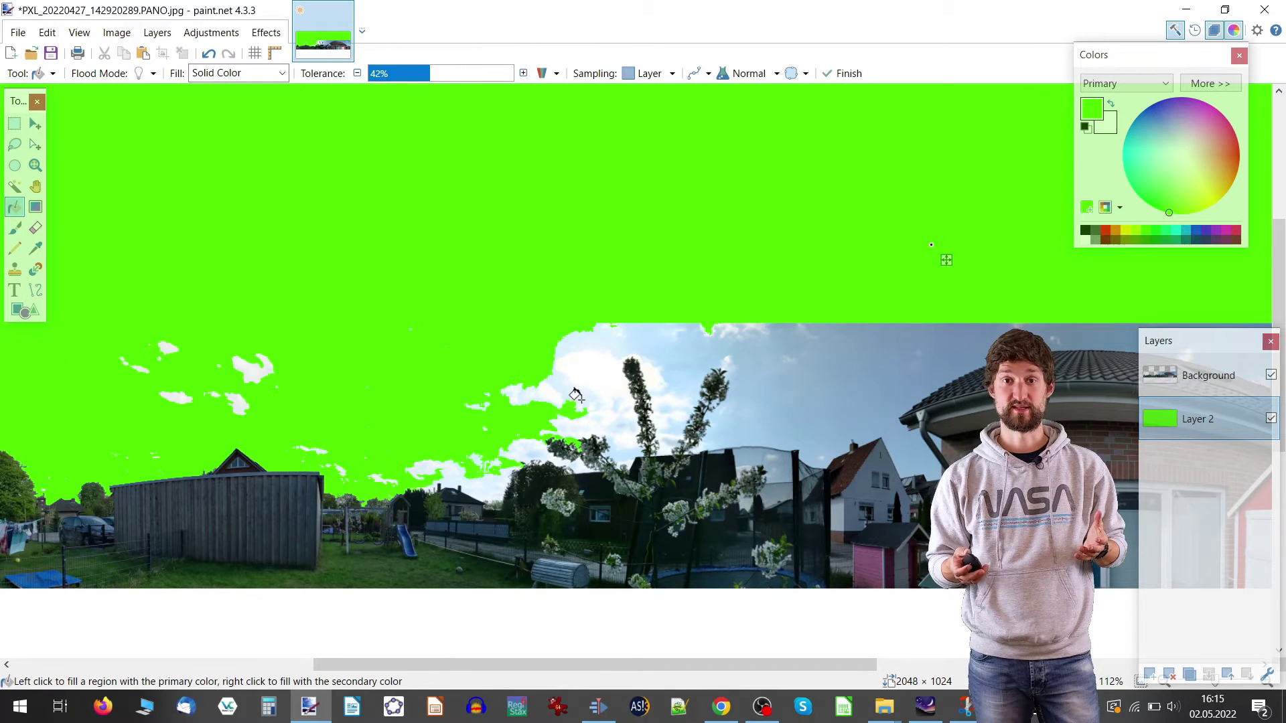
{"action": "scroll", "coordinate": [557, 406], "scroll_direction": "up", "scroll_amount": 4}
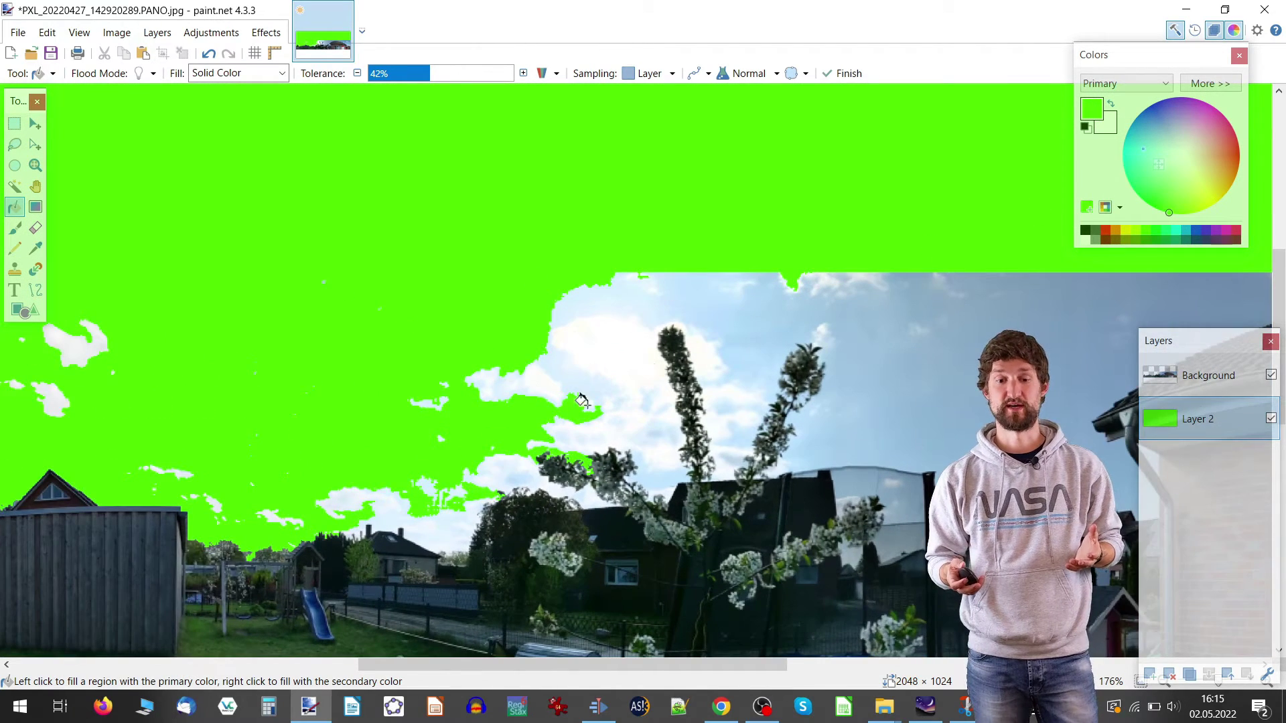
{"action": "left_click", "coordinate": [15, 186]}
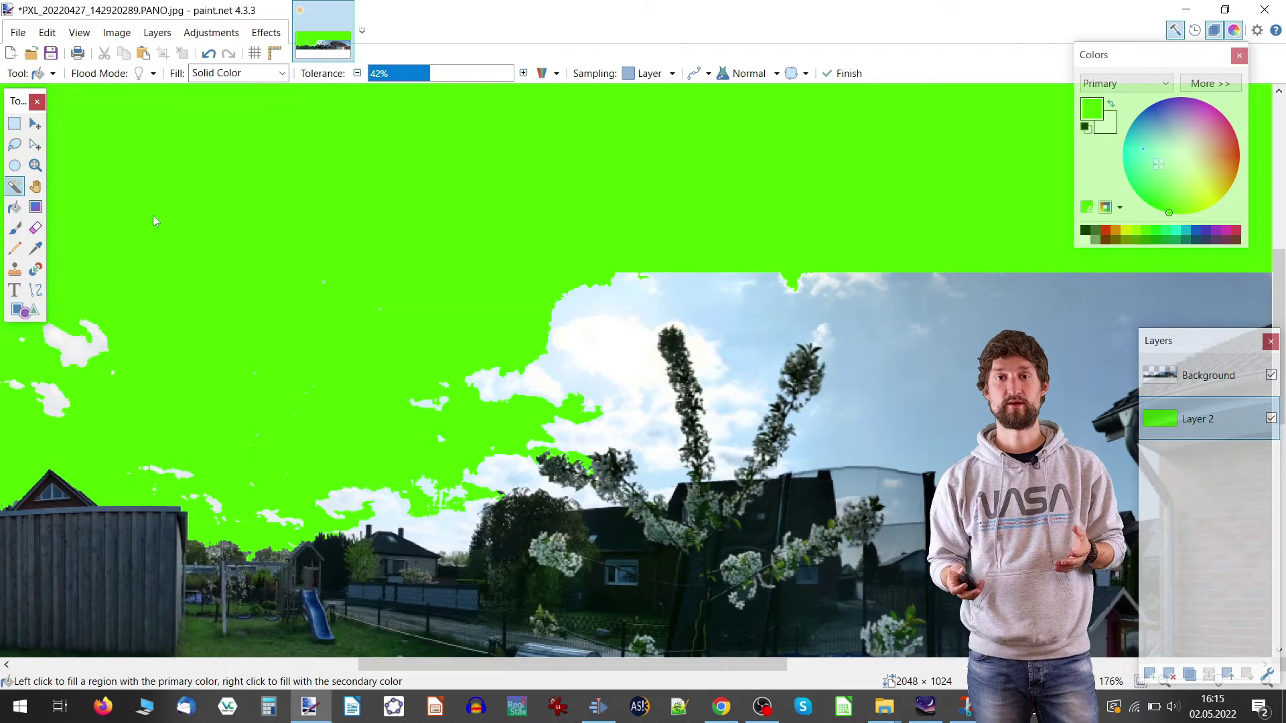
{"action": "left_click", "coordinate": [1173, 379]}
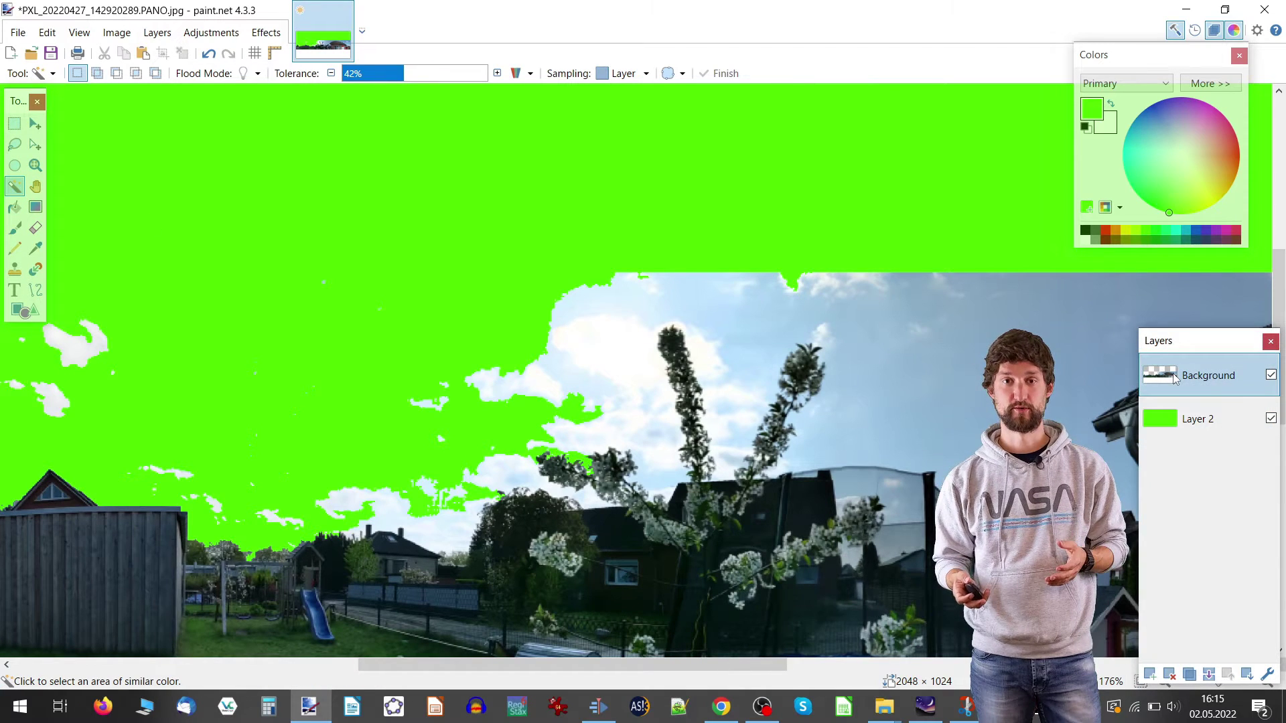
{"action": "left_click", "coordinate": [718, 303]}
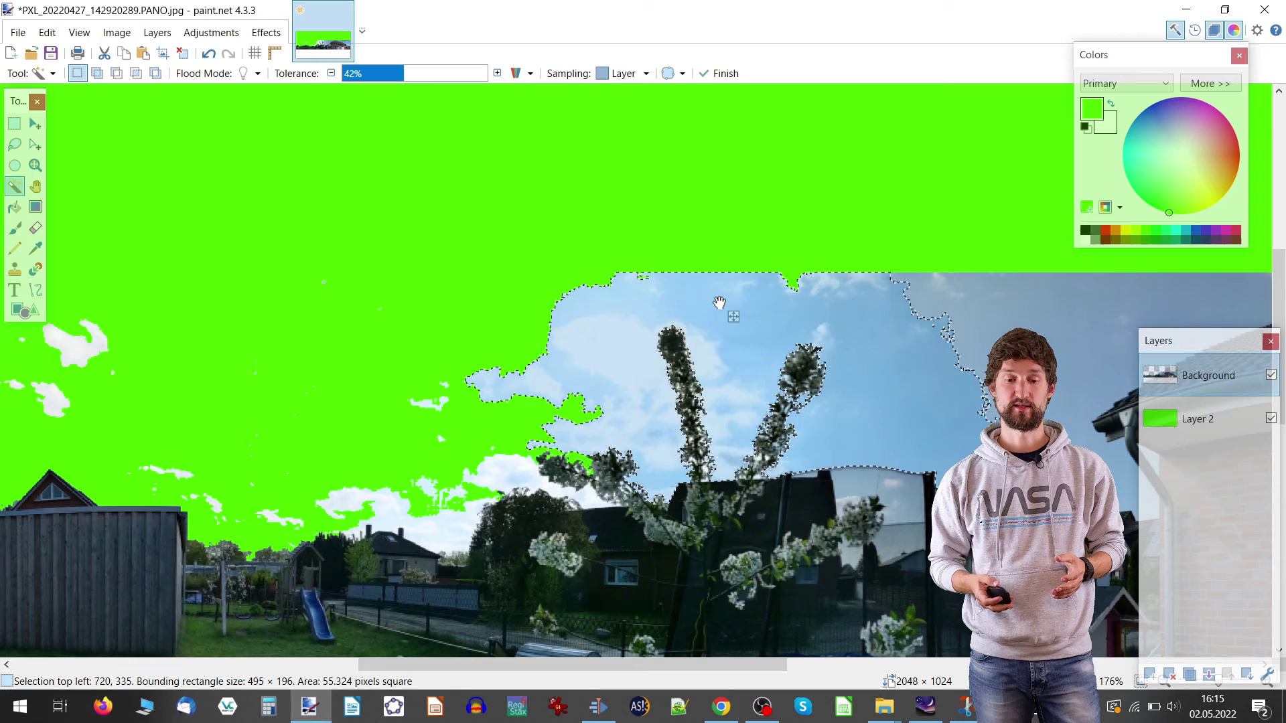
{"action": "key", "text": "Delete"}
{"action": "key", "text": "ctrl+d"}
{"action": "left_click", "coordinate": [492, 472]}
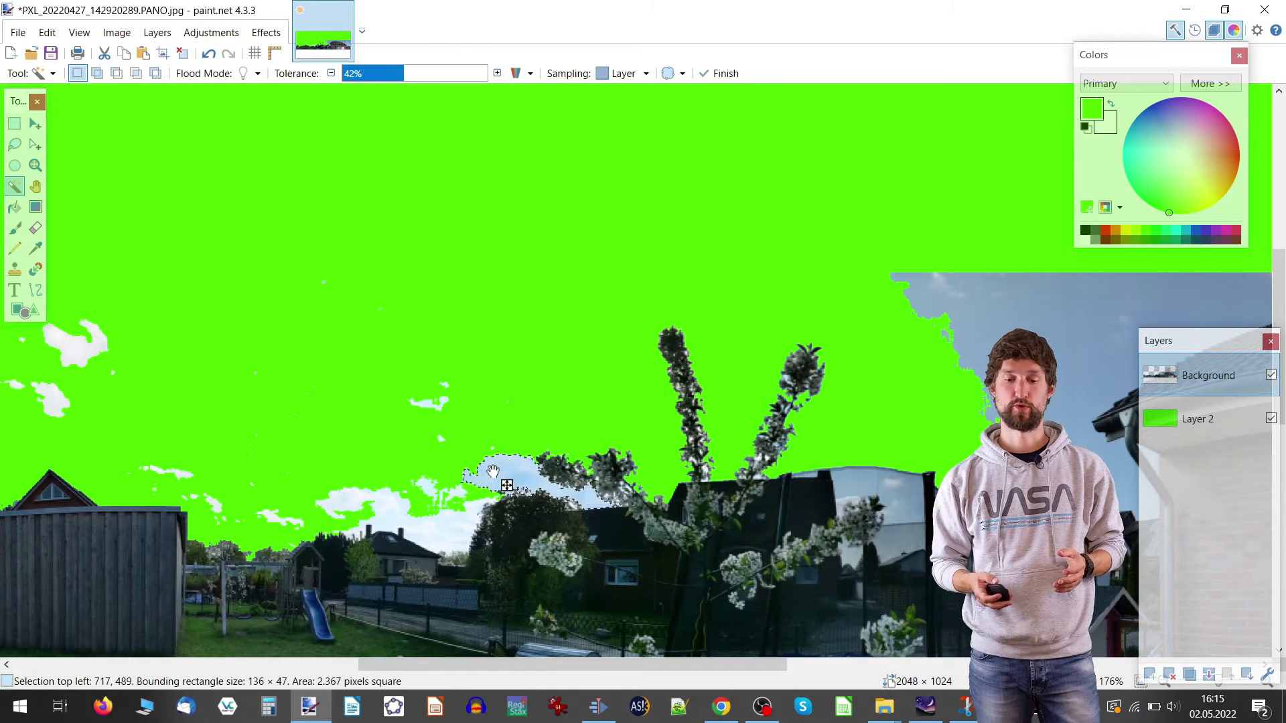
{"action": "key", "text": "Delete"}
{"action": "key", "text": "ctrl+d"}
{"action": "left_click", "coordinate": [375, 504]}
{"action": "key", "text": "Delete"}
{"action": "key", "text": "ctrl+d"}
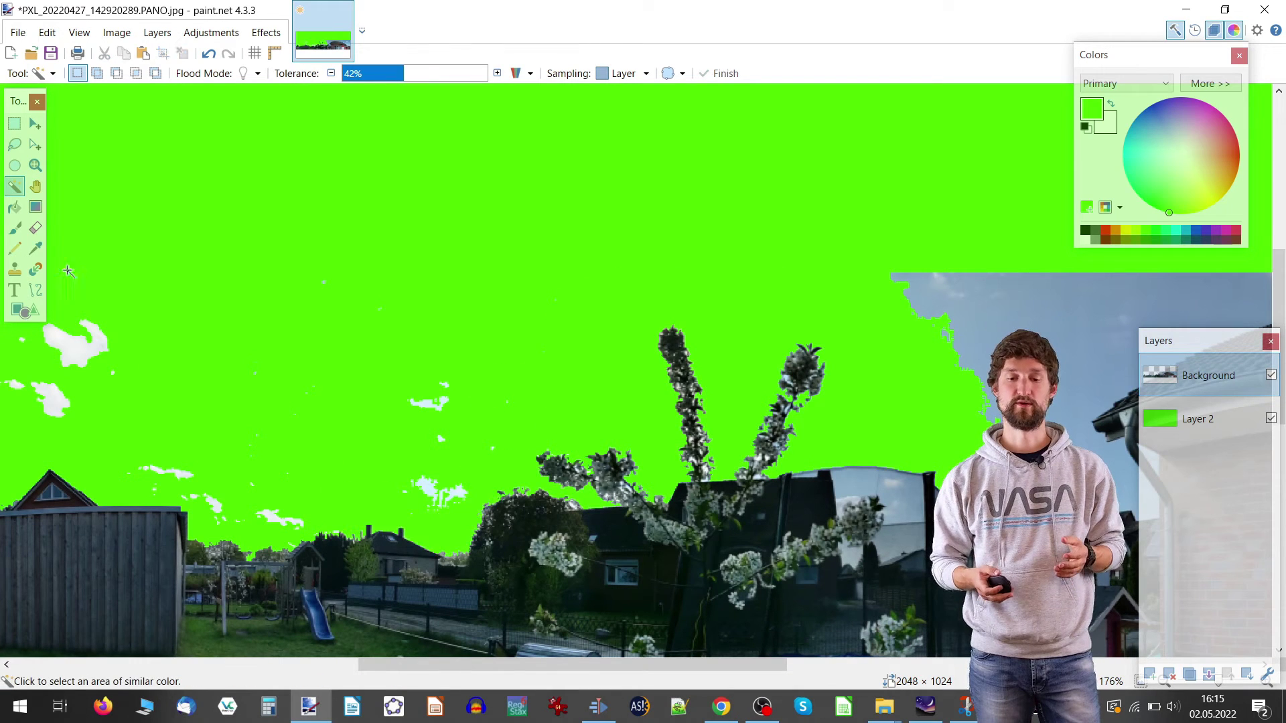
{"action": "left_click", "coordinate": [36, 228]}
{"action": "type", "text": "70"}
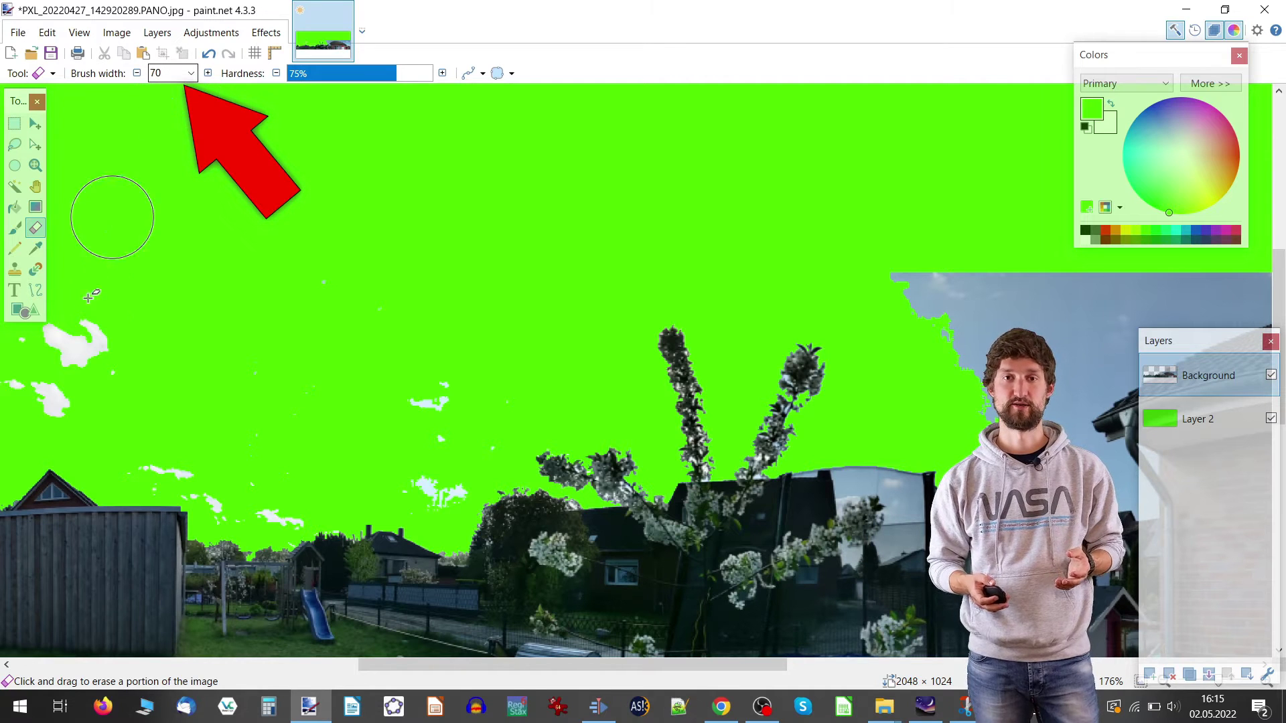
{"action": "mouse_move", "coordinate": [77, 338]}
{"action": "left_mouse_down"}
{"action": "mouse_move", "coordinate": [126, 364]}
{"action": "mouse_move", "coordinate": [376, 388]}
{"action": "mouse_move", "coordinate": [451, 439]}
{"action": "mouse_move", "coordinate": [446, 463]}
{"action": "left_mouse_up"}
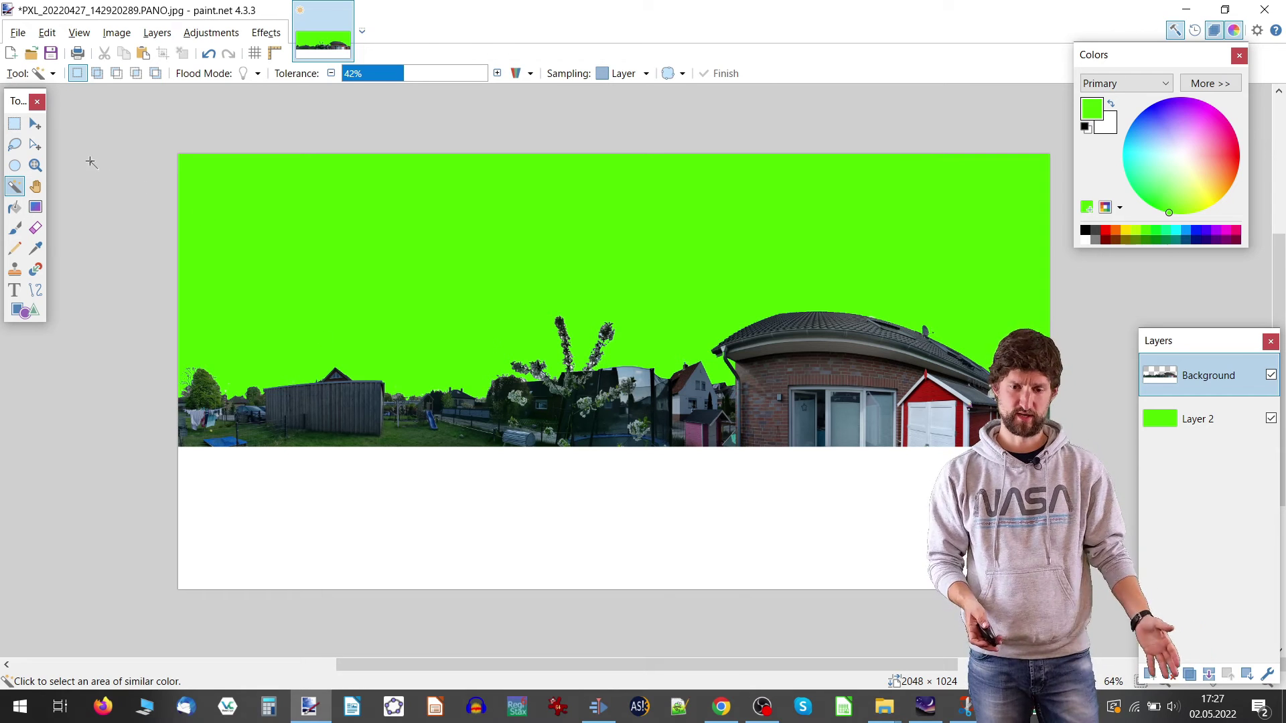
Select a thin strip along the photo's bottom and stretch it down to the canvas edge.
{"action": "left_click", "coordinate": [14, 123]}
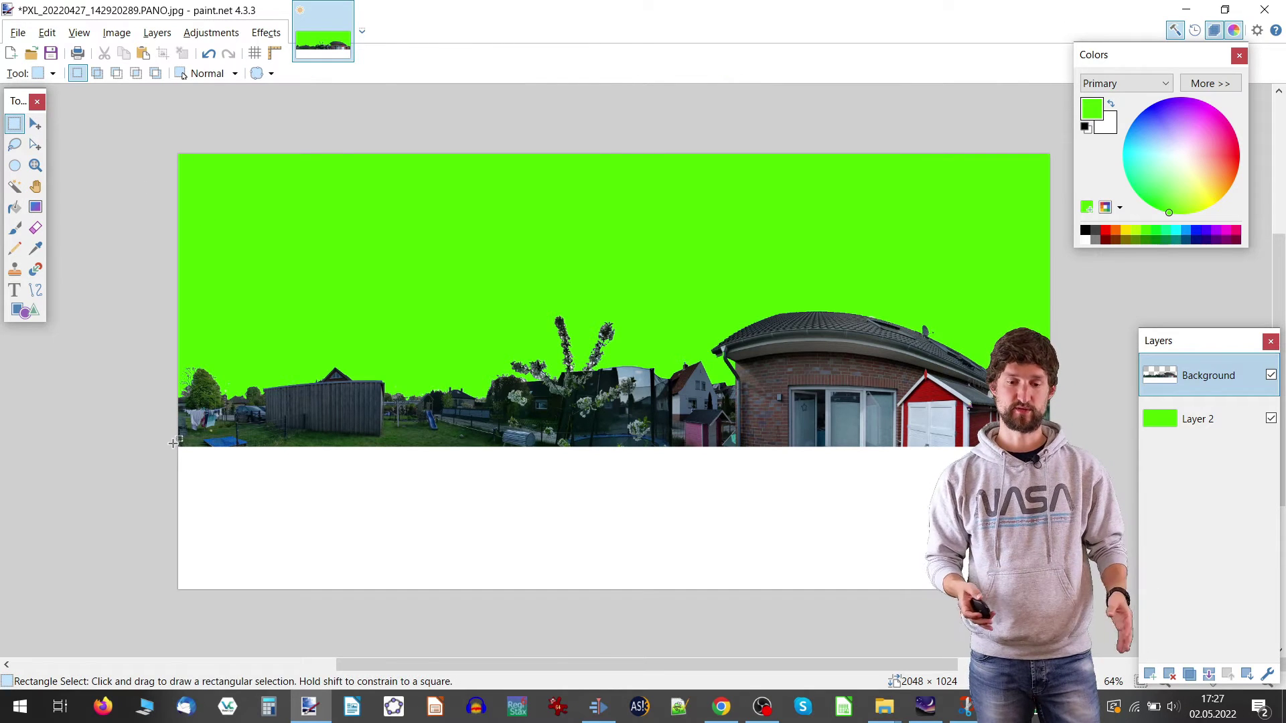
{"action": "left_click_drag", "start_coordinate": [175, 452], "coordinate": [1058, 441]}
{"action": "left_click", "coordinate": [34, 123]}
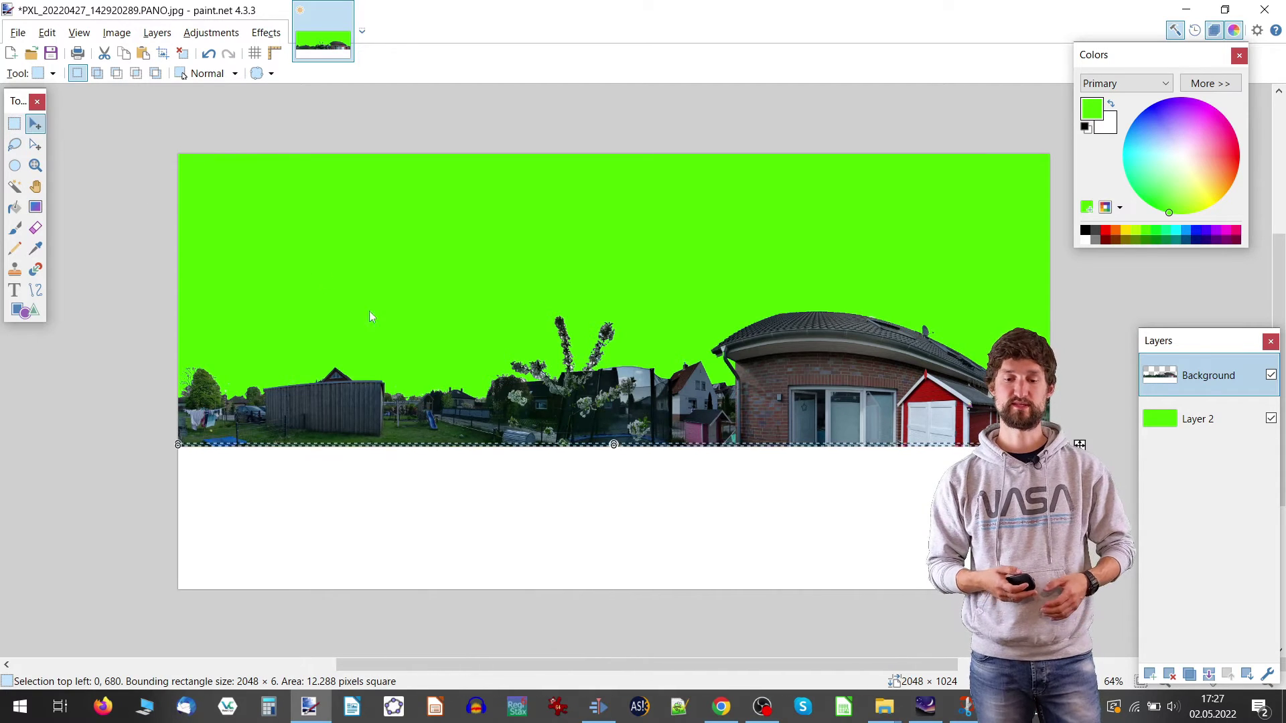
{"action": "scroll", "coordinate": [677, 459], "scroll_direction": "up", "scroll_amount": 2}
{"action": "left_click_drag", "start_coordinate": [606, 445], "coordinate": [605, 642]}
{"action": "key", "text": "ctrl+d"}
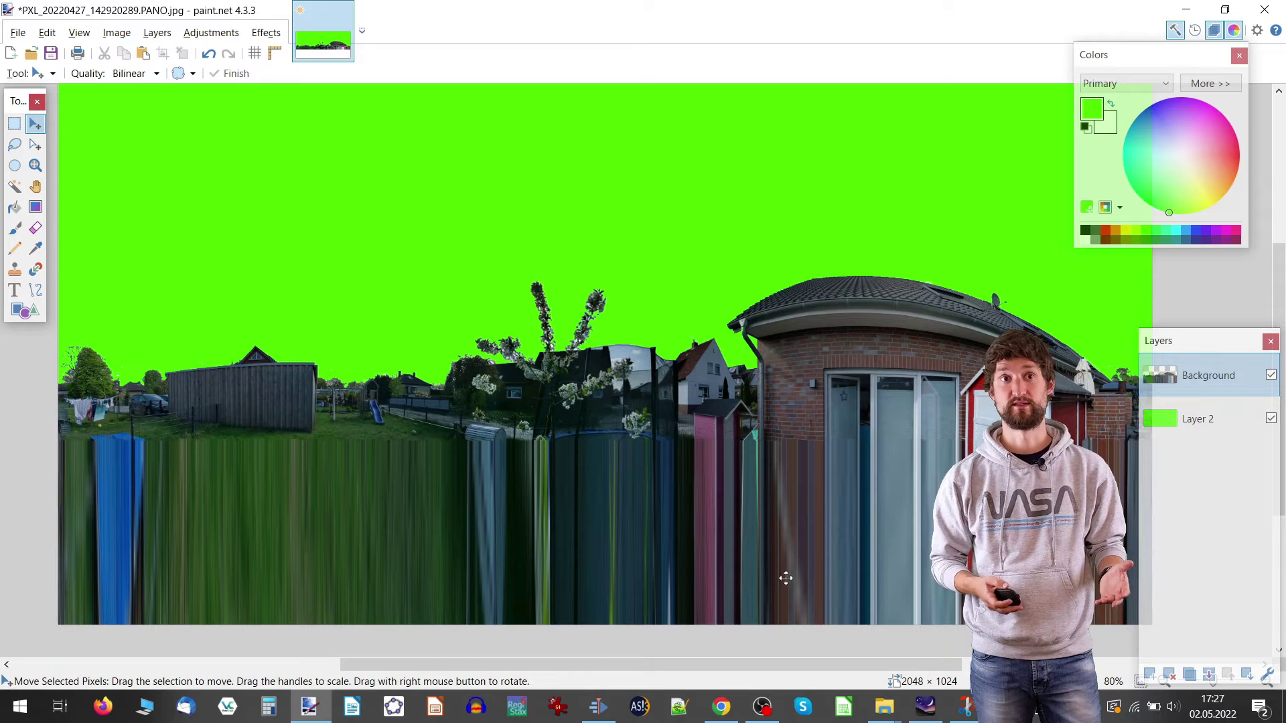
{"action": "scroll", "coordinate": [784, 577], "scroll_direction": "down", "scroll_amount": 2}
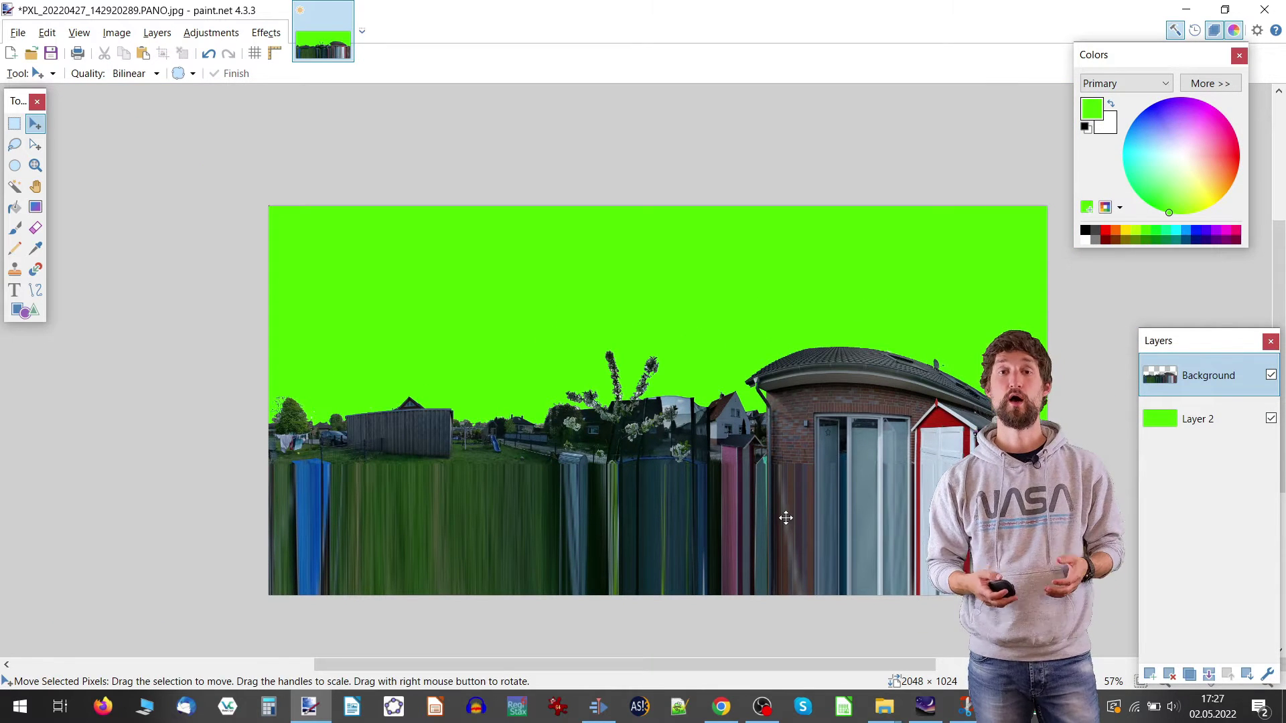
{"action": "key", "text": "ctrl+z"}
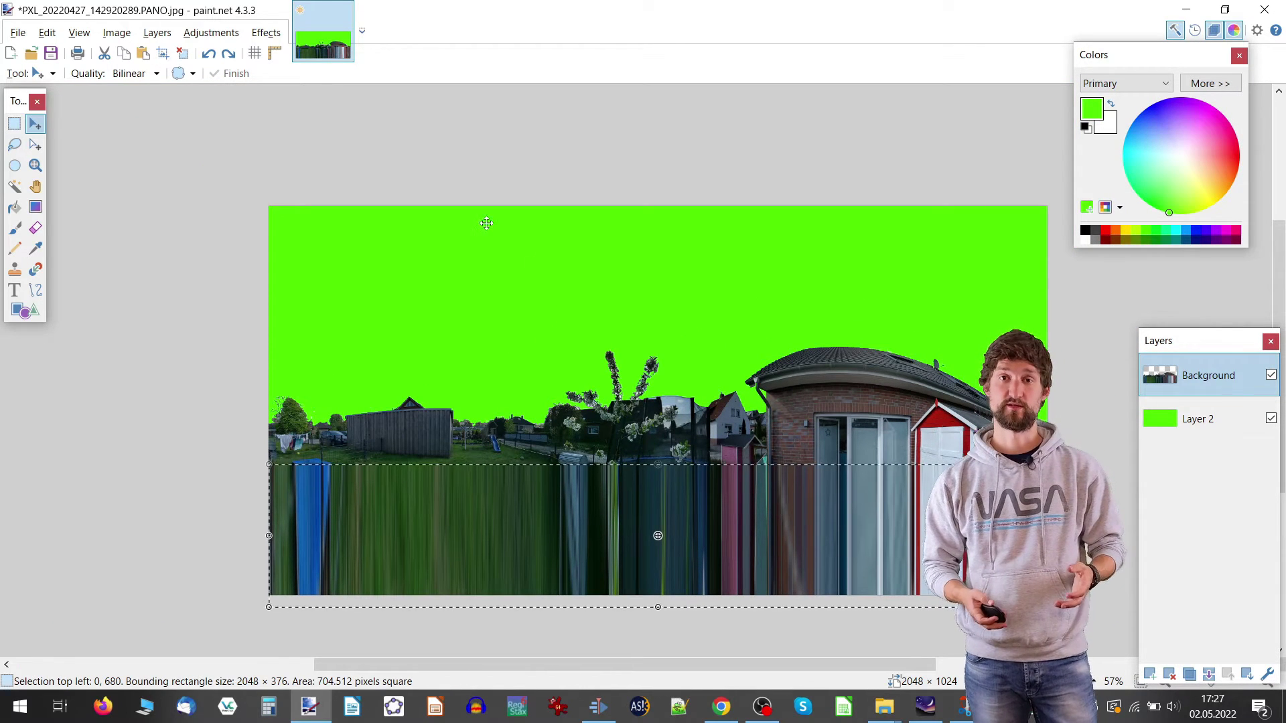
Blur the stretched ground strip with a radius-10 Gaussian Blur, then deselect.
{"action": "left_click", "coordinate": [266, 32]}
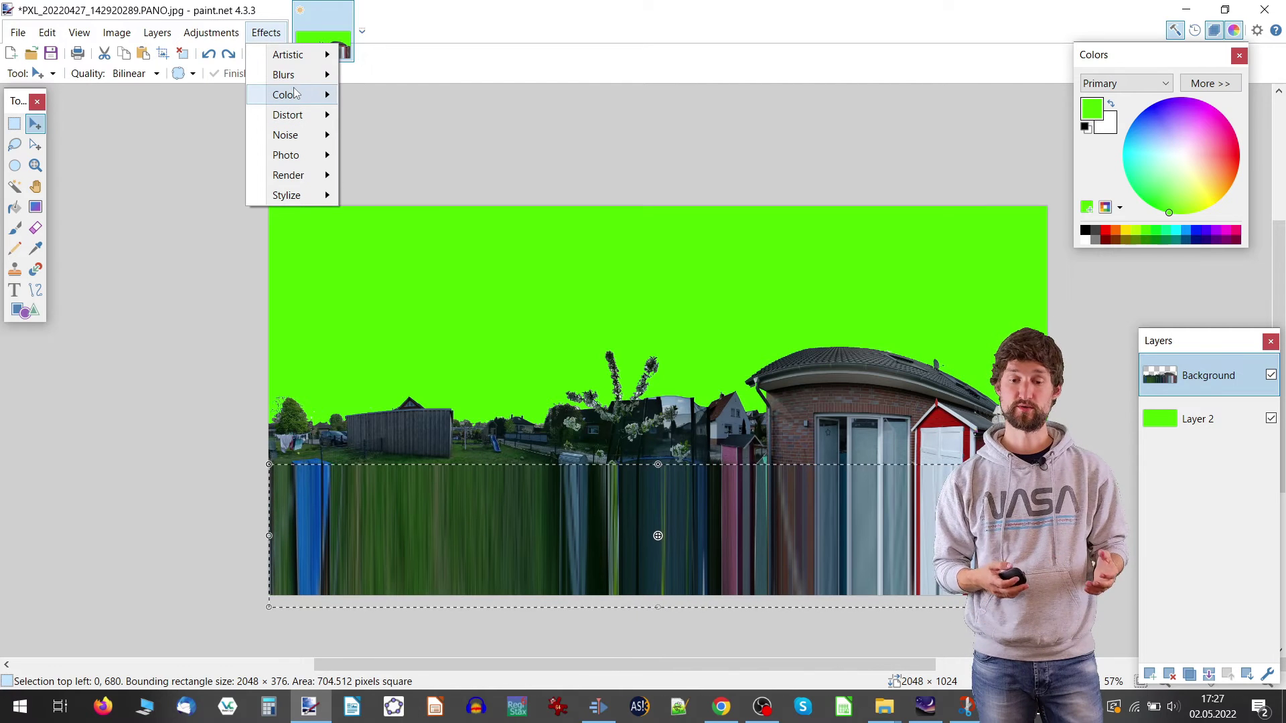
{"action": "mouse_move", "coordinate": [295, 76]}
{"action": "left_click", "coordinate": [395, 95]}
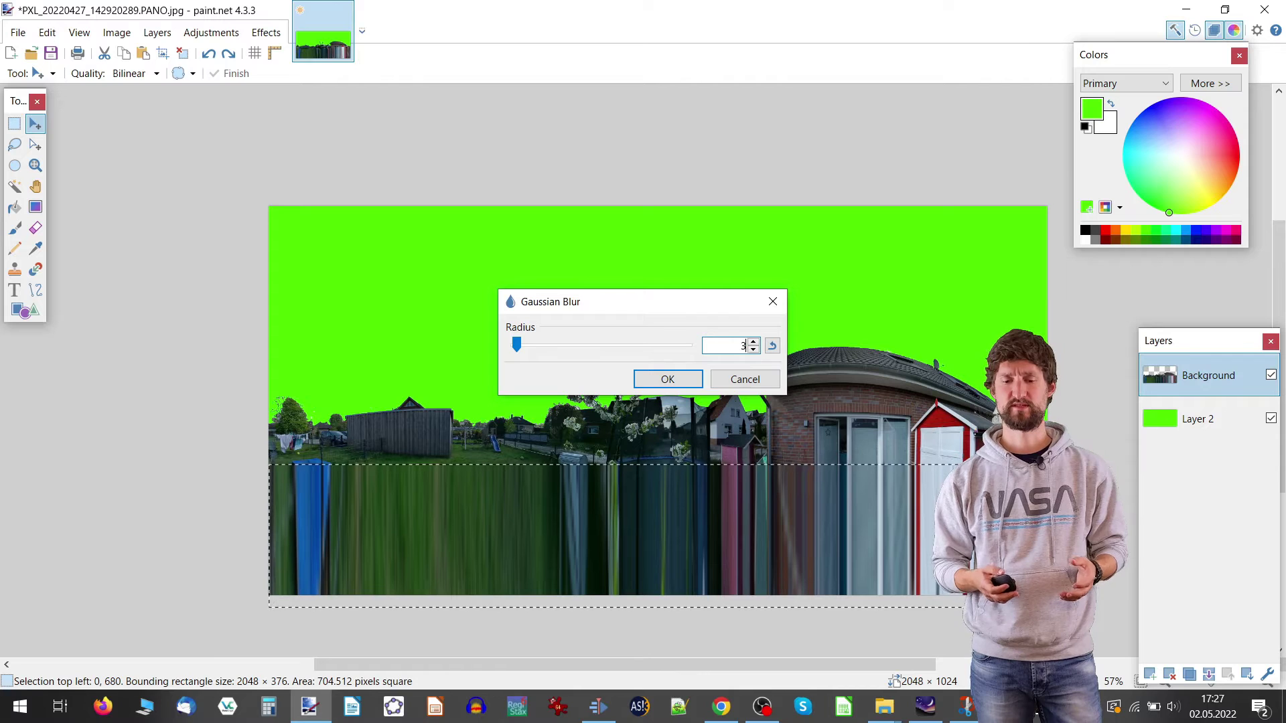
{"action": "type", "text": "10"}
{"action": "key", "text": "Return"}
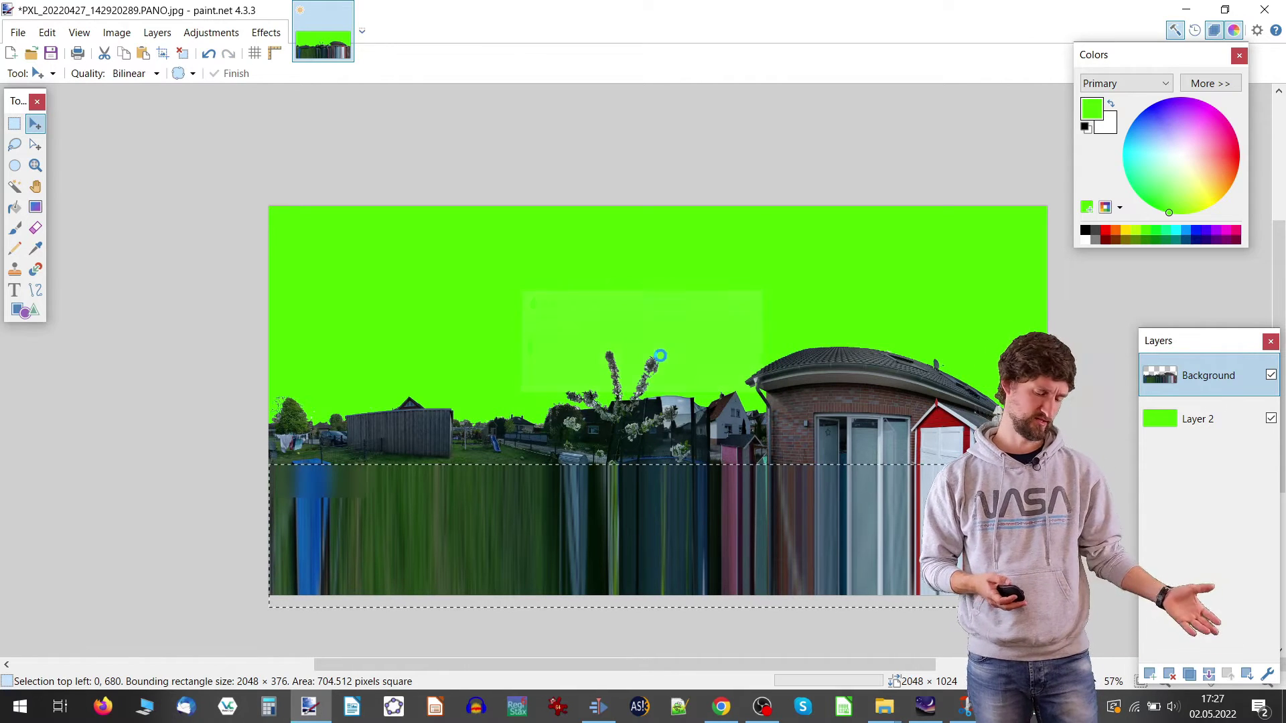
{"action": "key", "text": "ctrl+d"}
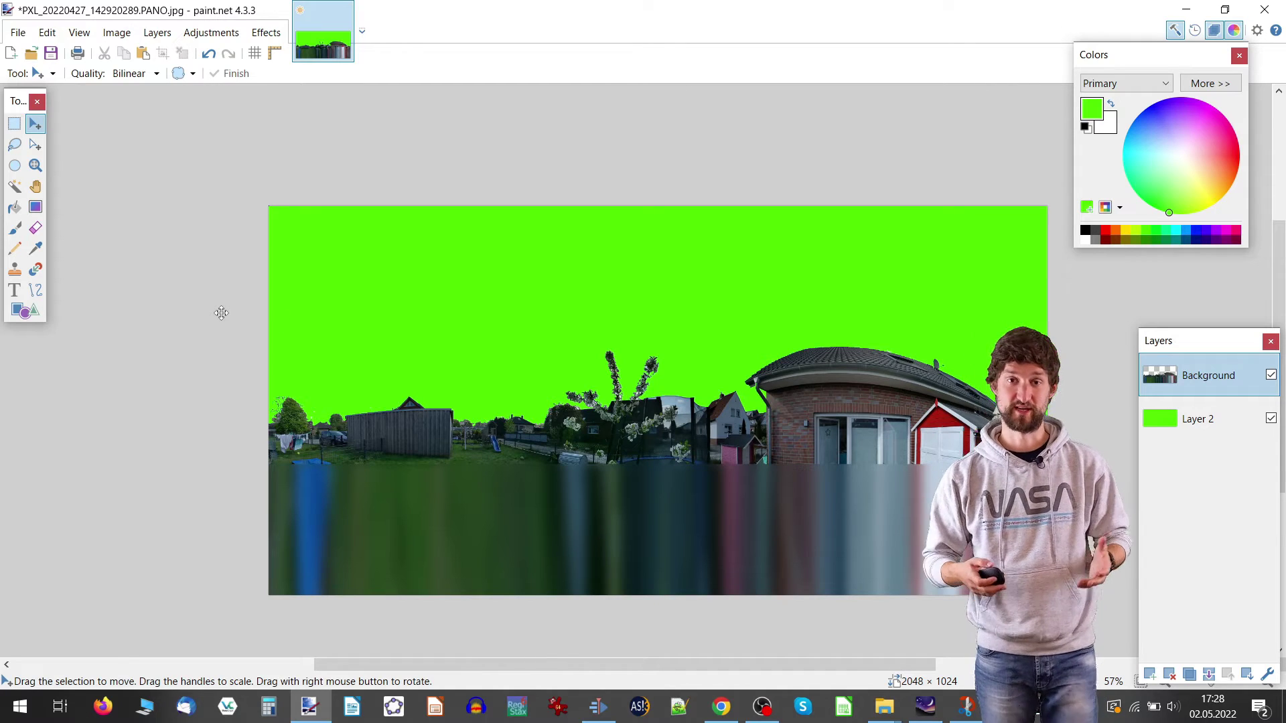
Delete the green Layer 2 sky and save the image as PNG named chrisbackyard.png.
{"action": "left_click", "coordinate": [1165, 418]}
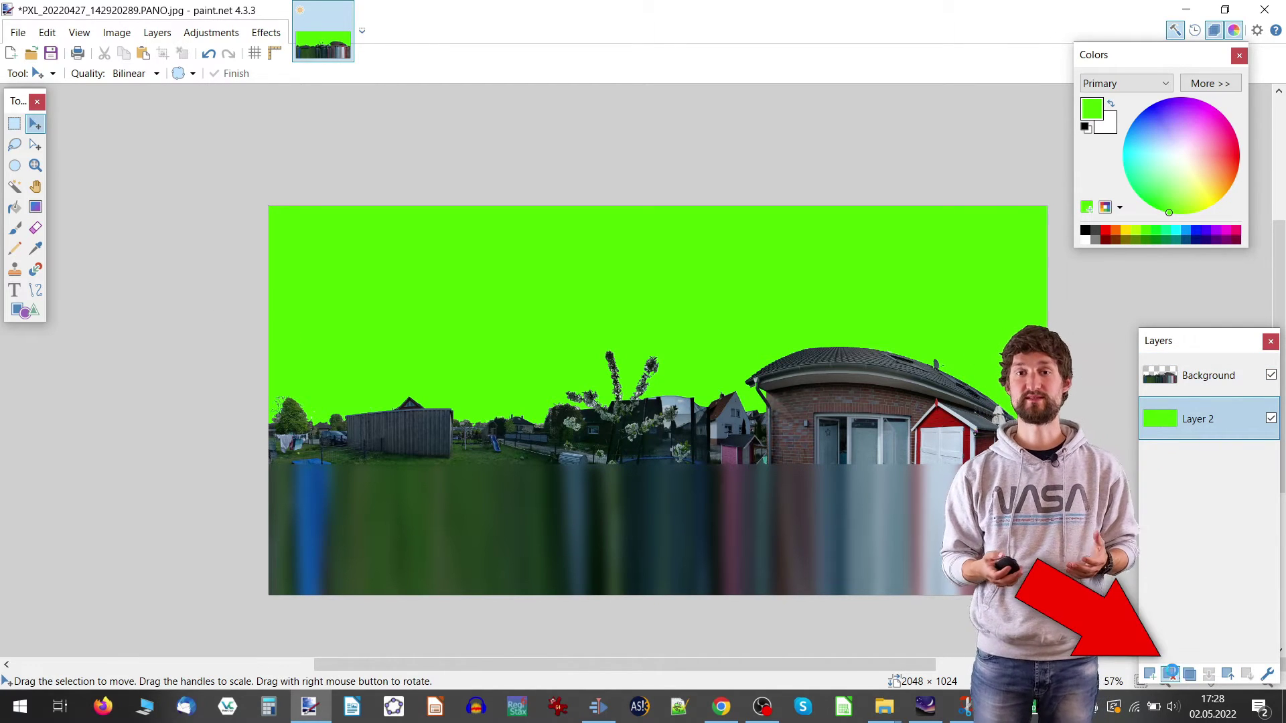
{"action": "left_click", "coordinate": [1169, 673]}
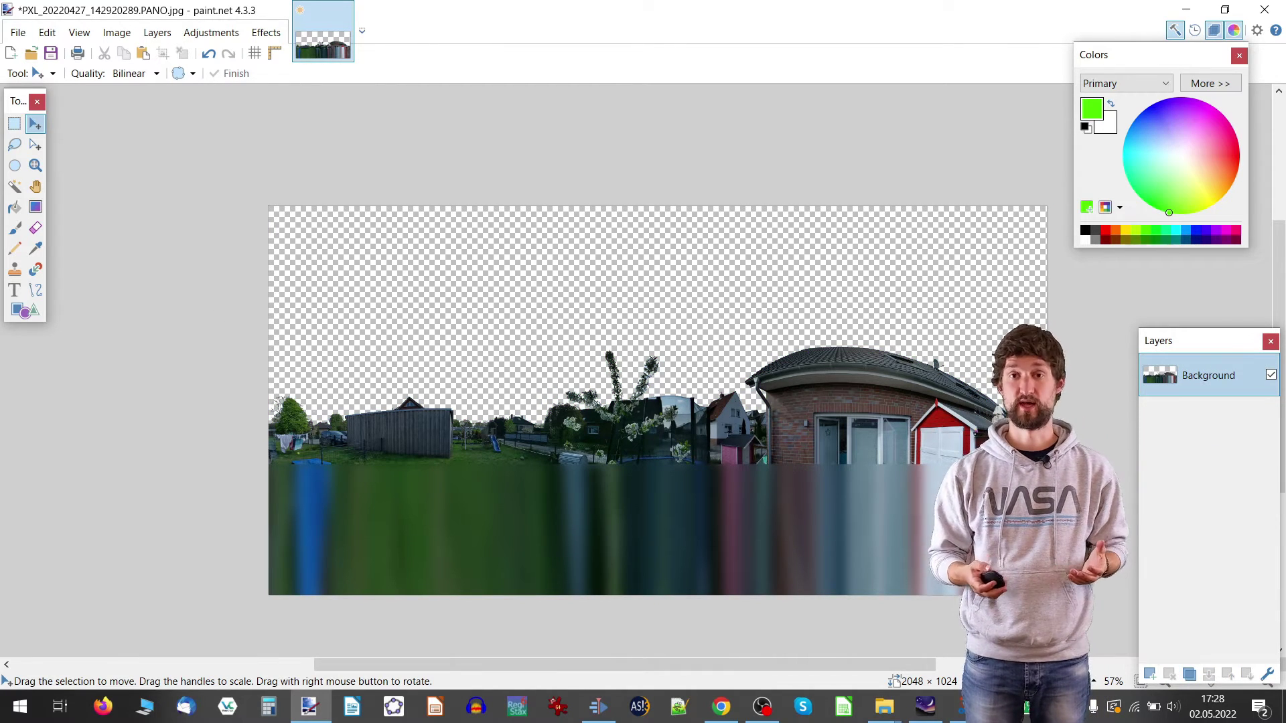
{"action": "left_click", "coordinate": [18, 32]}
{"action": "left_click", "coordinate": [67, 159]}
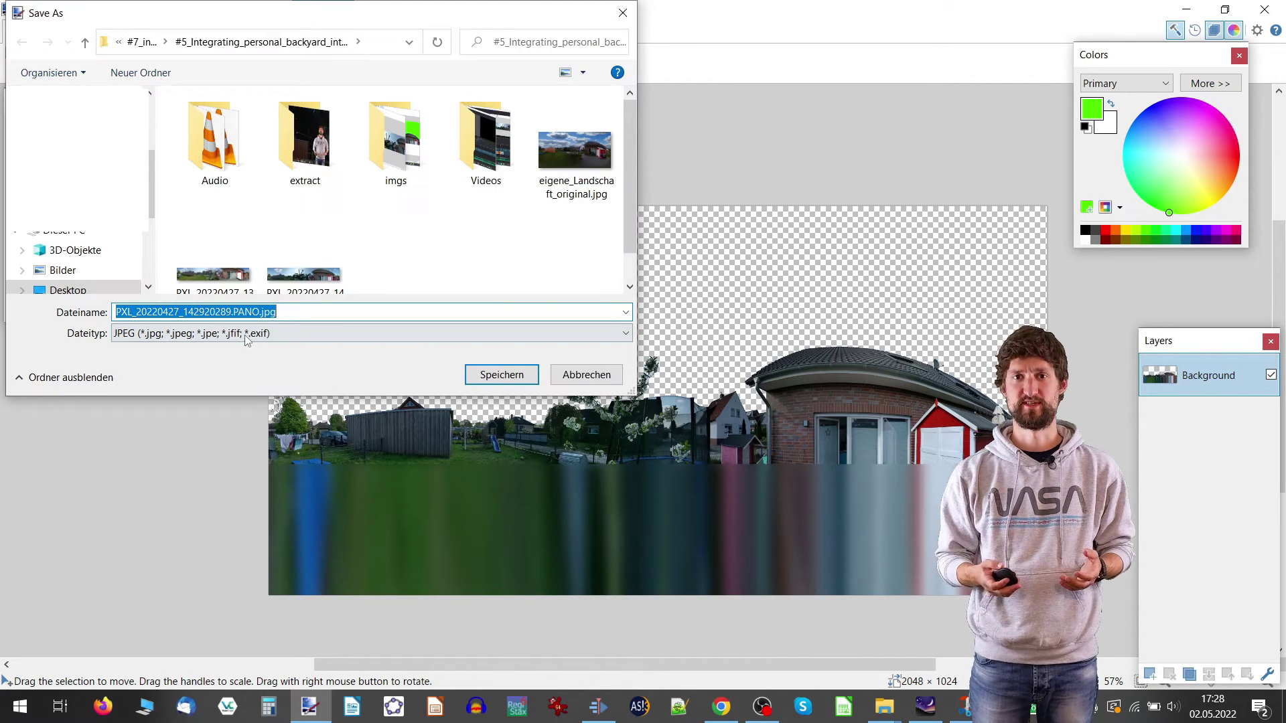
{"action": "left_click", "coordinate": [248, 334]}
{"action": "left_click", "coordinate": [241, 364]}
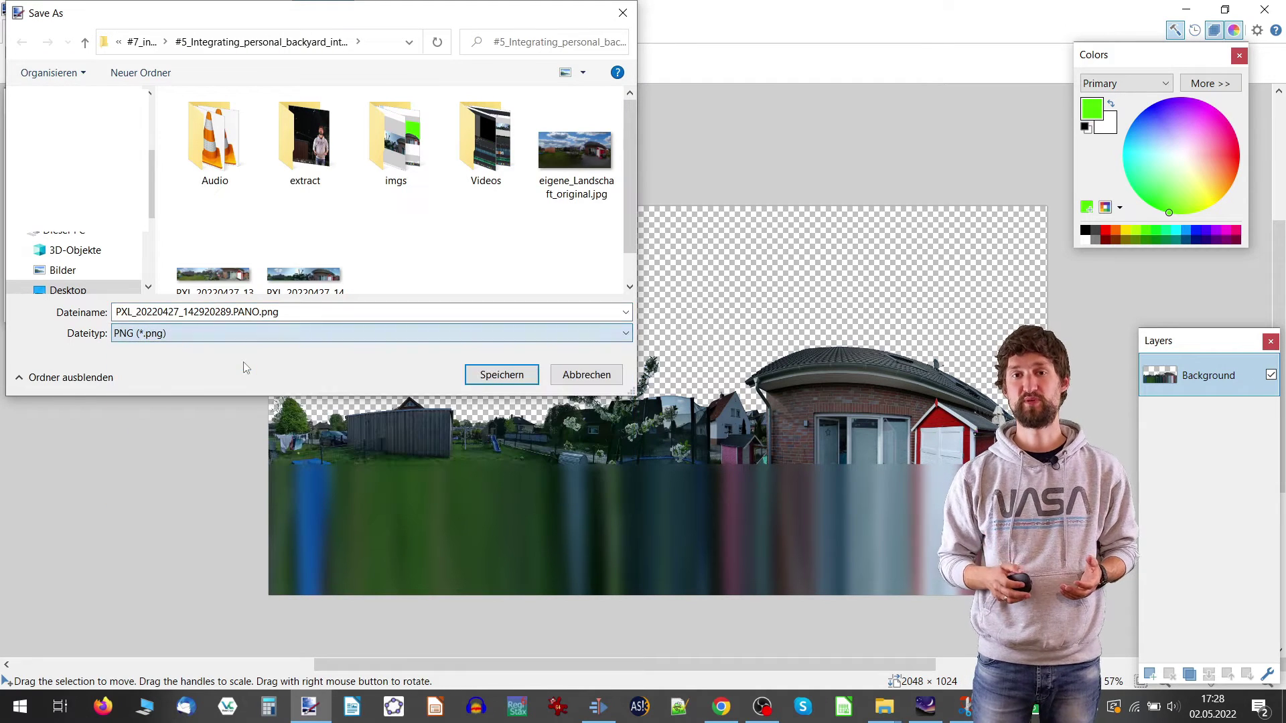
{"action": "left_click", "coordinate": [286, 311]}
{"action": "type", "text": "Chris"}
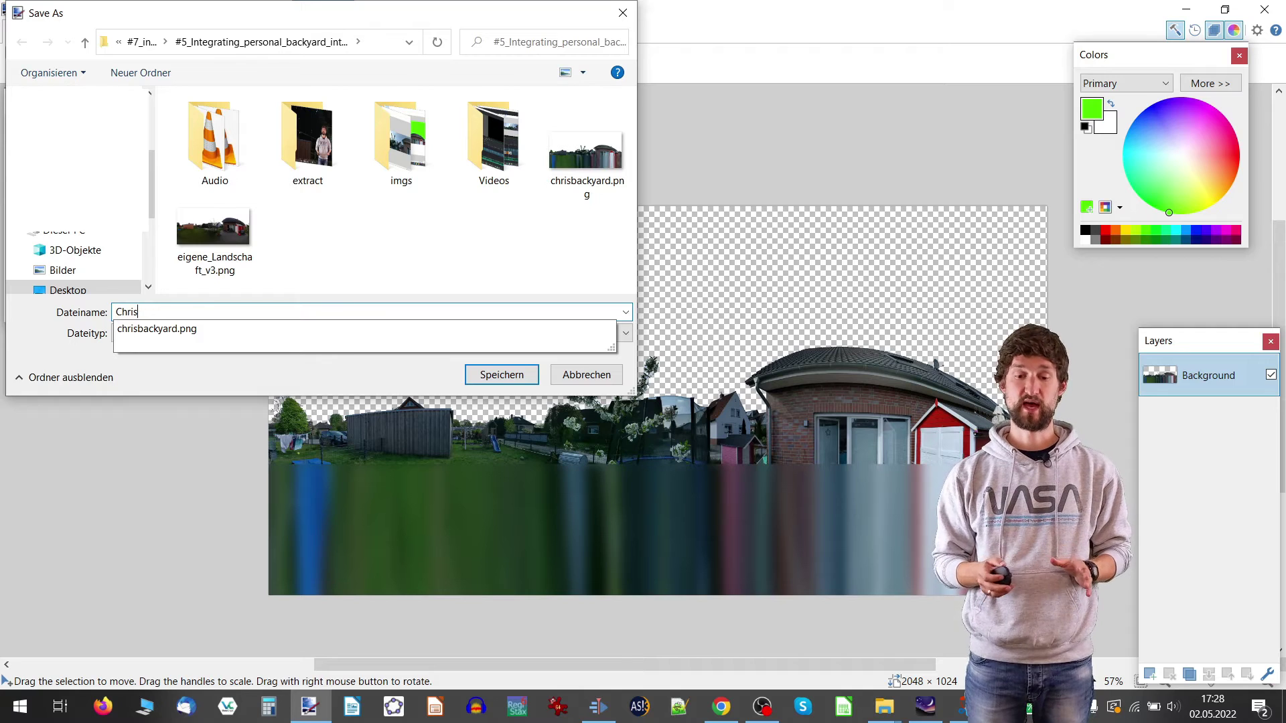
{"action": "key", "text": "Down"}
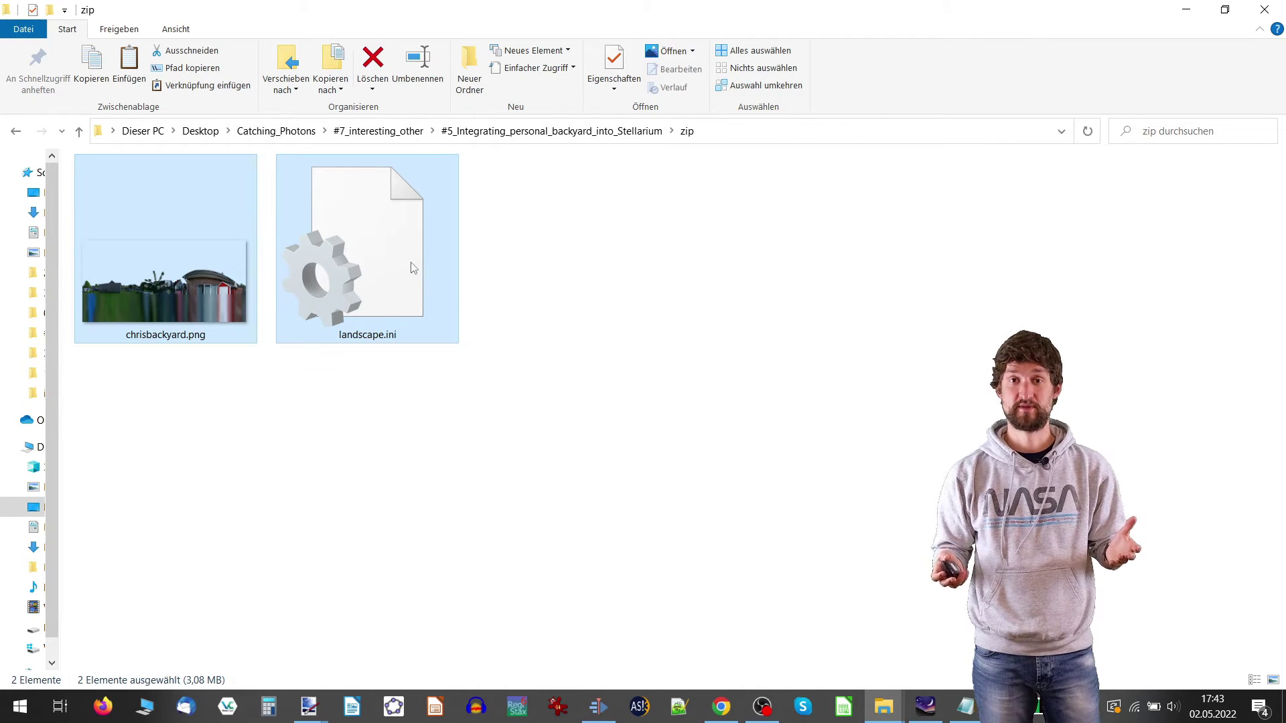
Bring up the context menu for the selected landscape.ini and chrisbackyard.png files.
{"action": "right_click", "coordinate": [410, 262]}
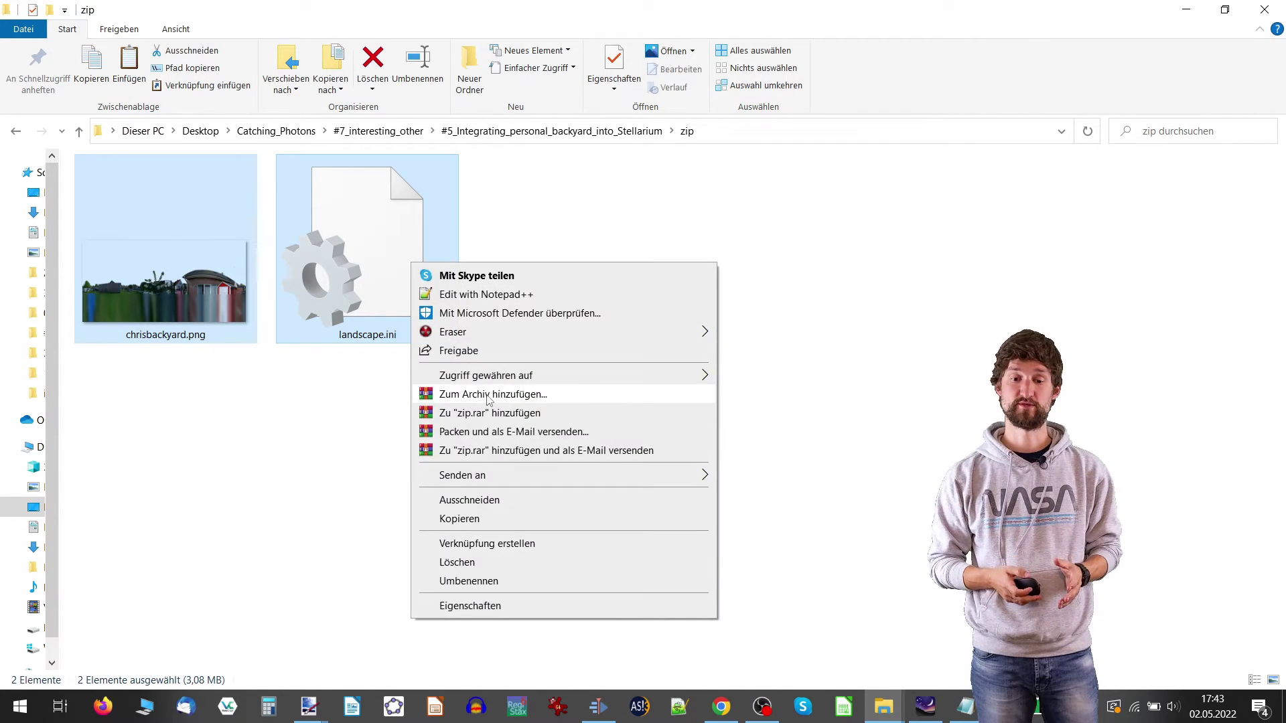
Pack both files into a ZIP-format archive named Hometown.zip.
{"action": "left_click", "coordinate": [486, 394]}
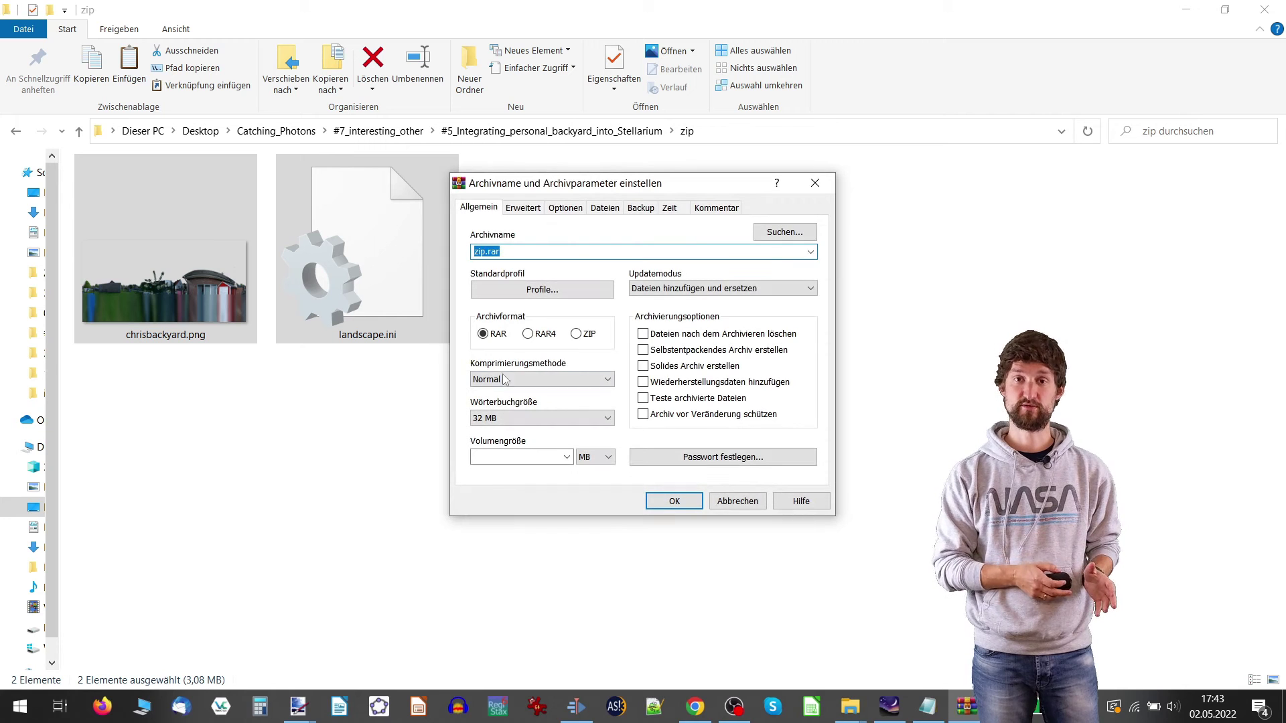
{"action": "left_click", "coordinate": [575, 334]}
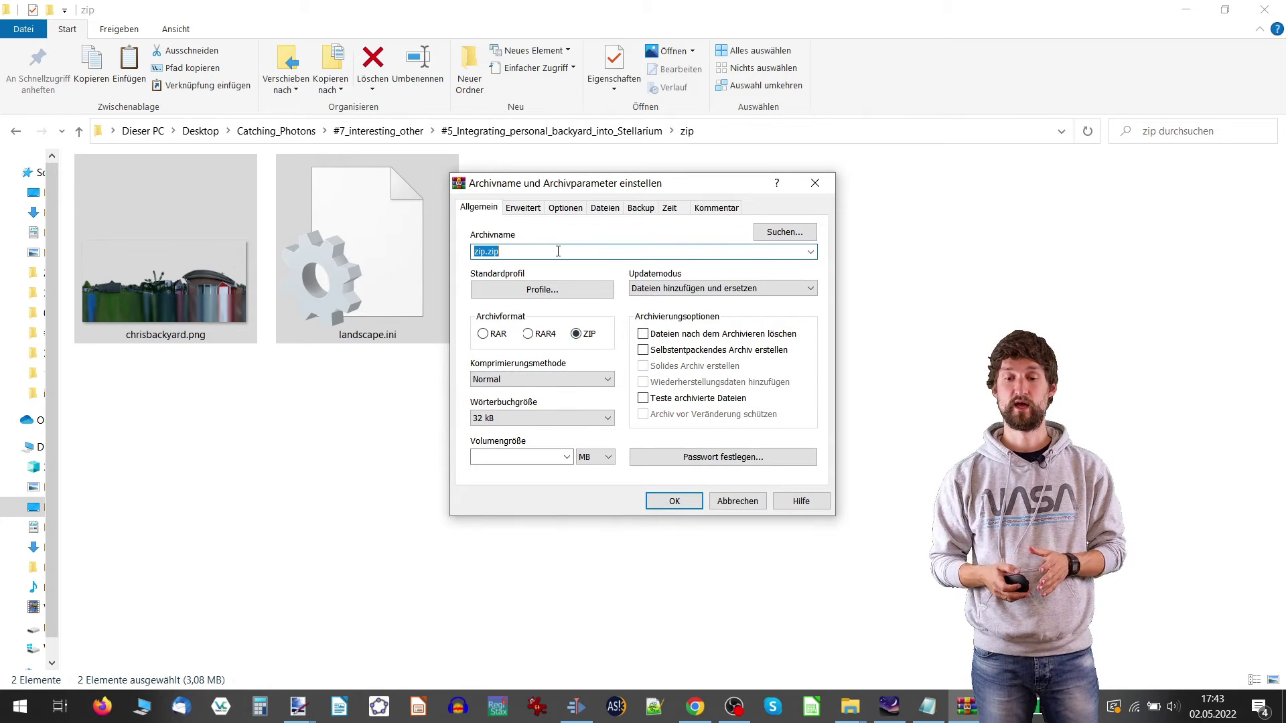
{"action": "type", "text": "Hometown"}
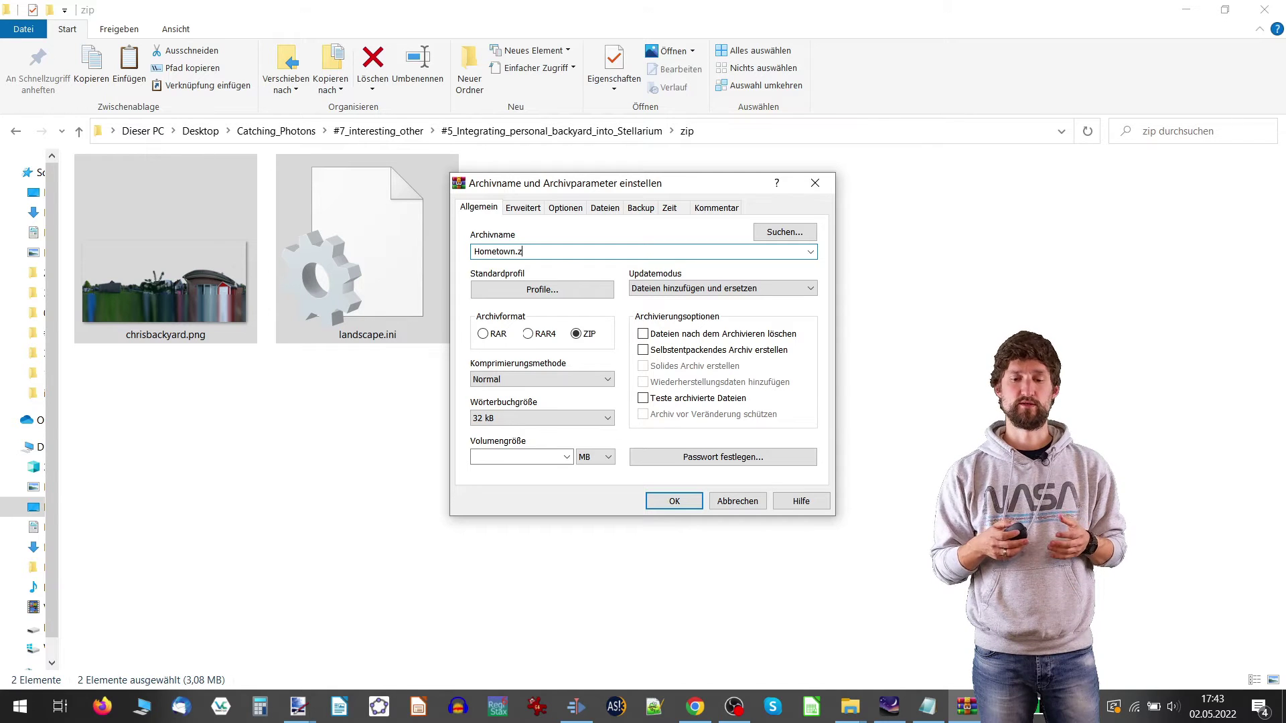
{"action": "left_click", "coordinate": [672, 501]}
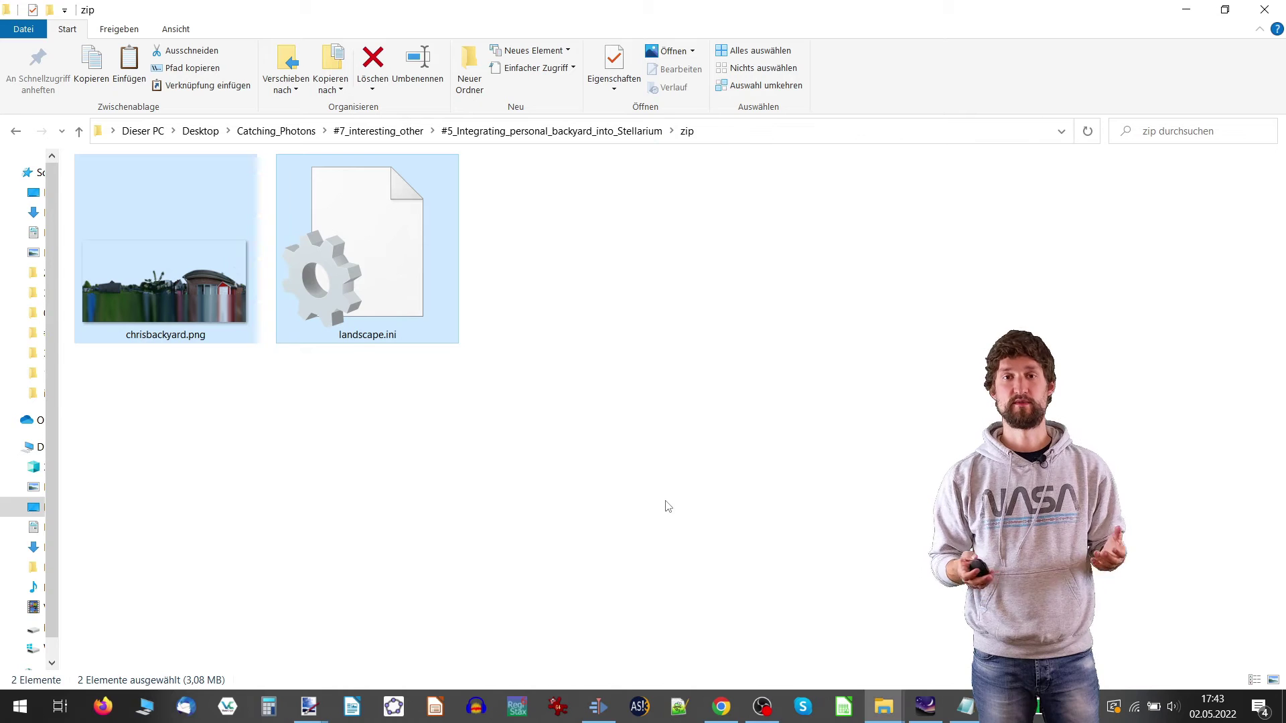
Install the Hometown.zip archive as a new Stellarium landscape.
{"action": "left_click", "coordinate": [666, 507]}
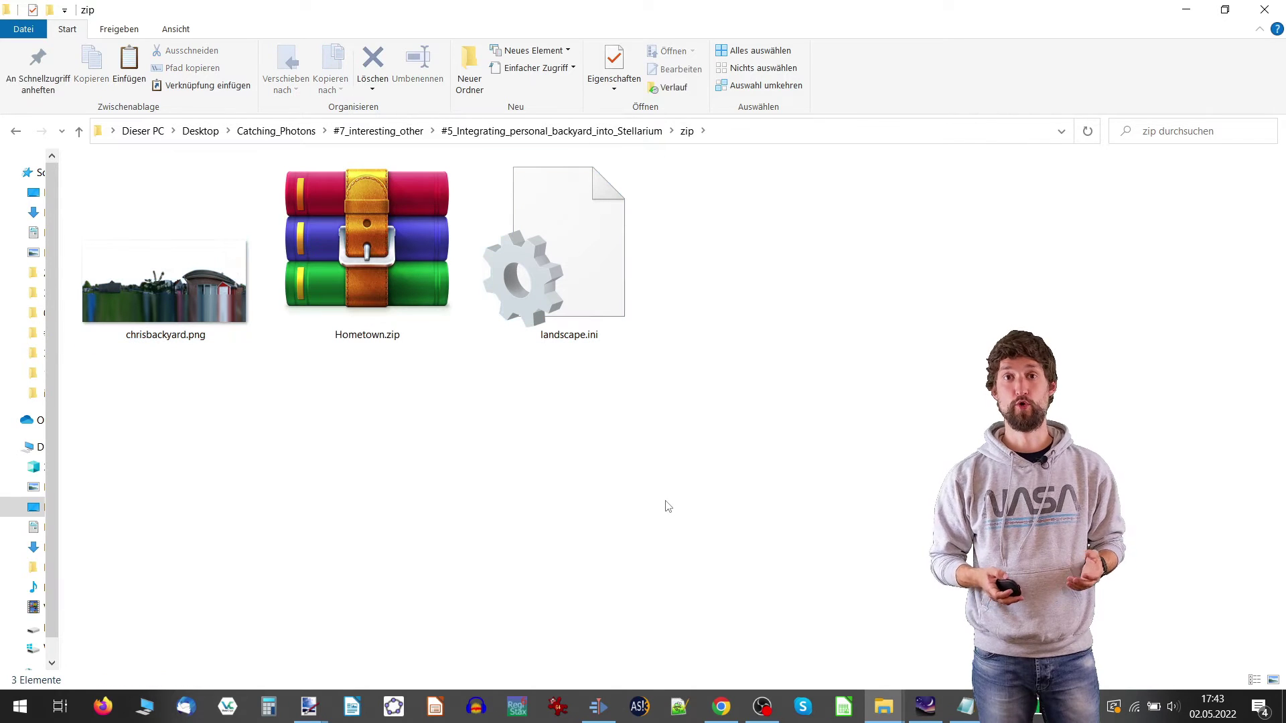
{"action": "left_click", "coordinate": [383, 262]}
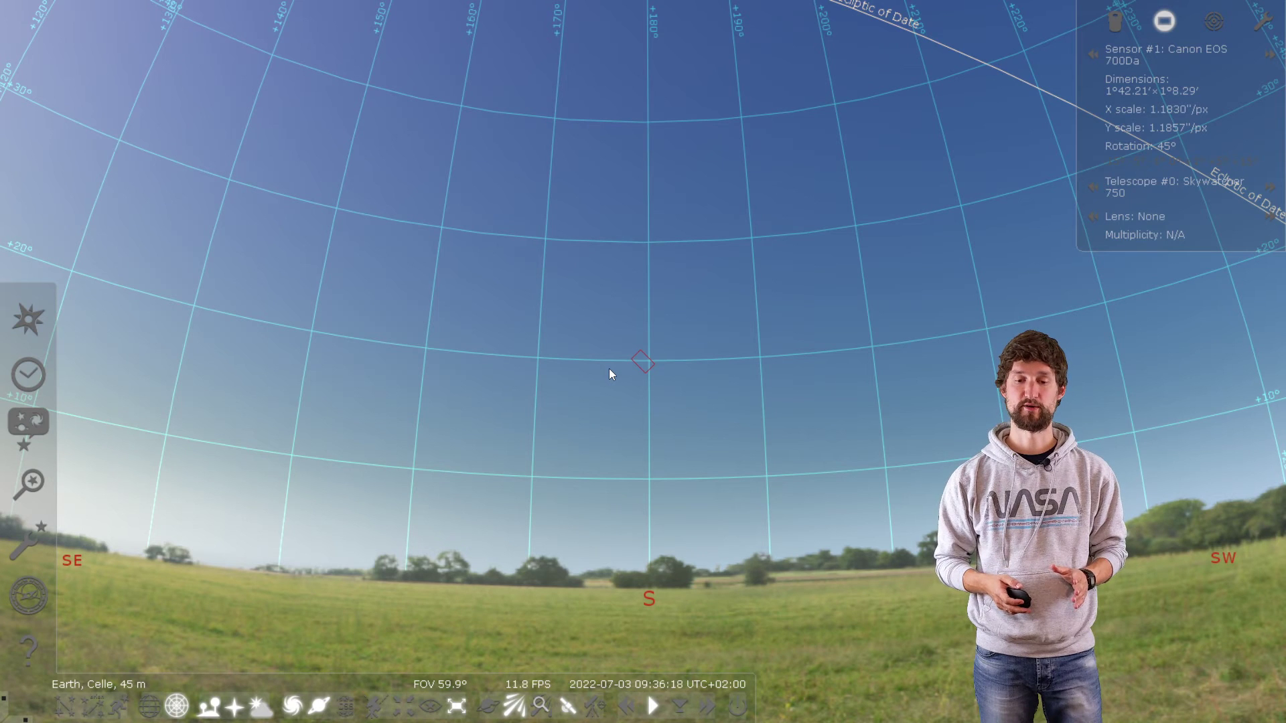
{"action": "left_click", "coordinate": [30, 423]}
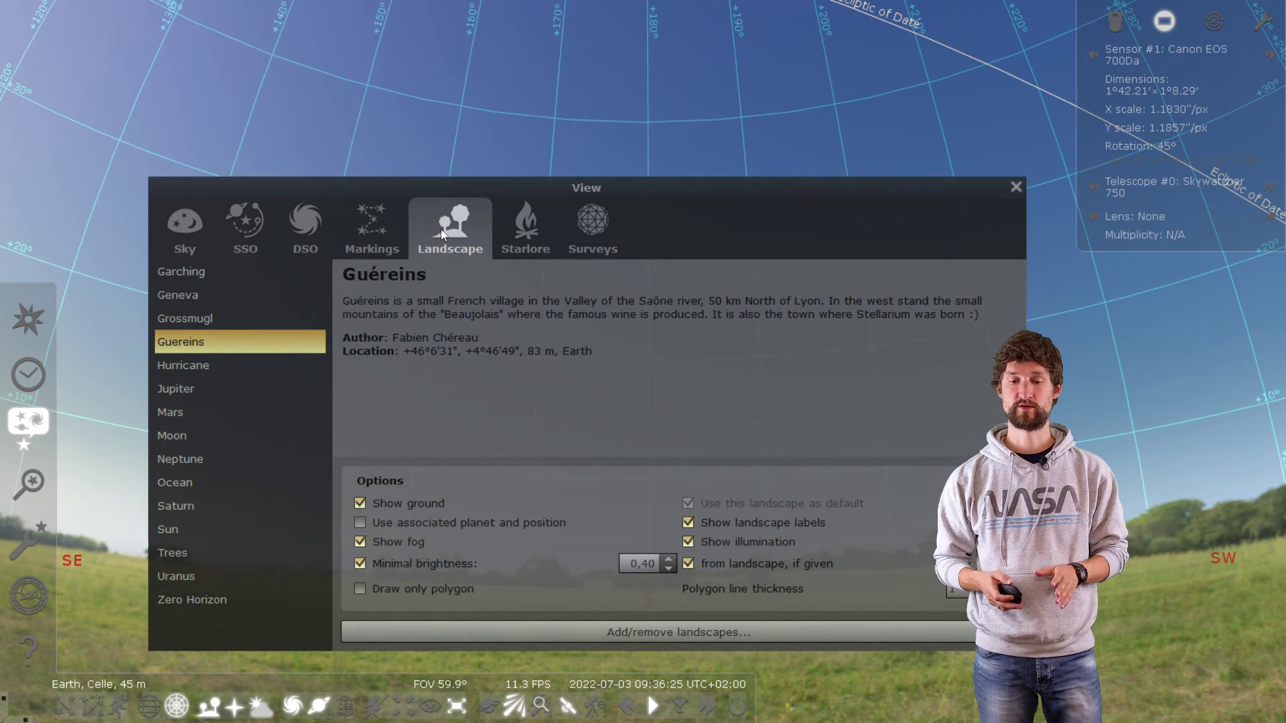
{"action": "left_click", "coordinate": [632, 633]}
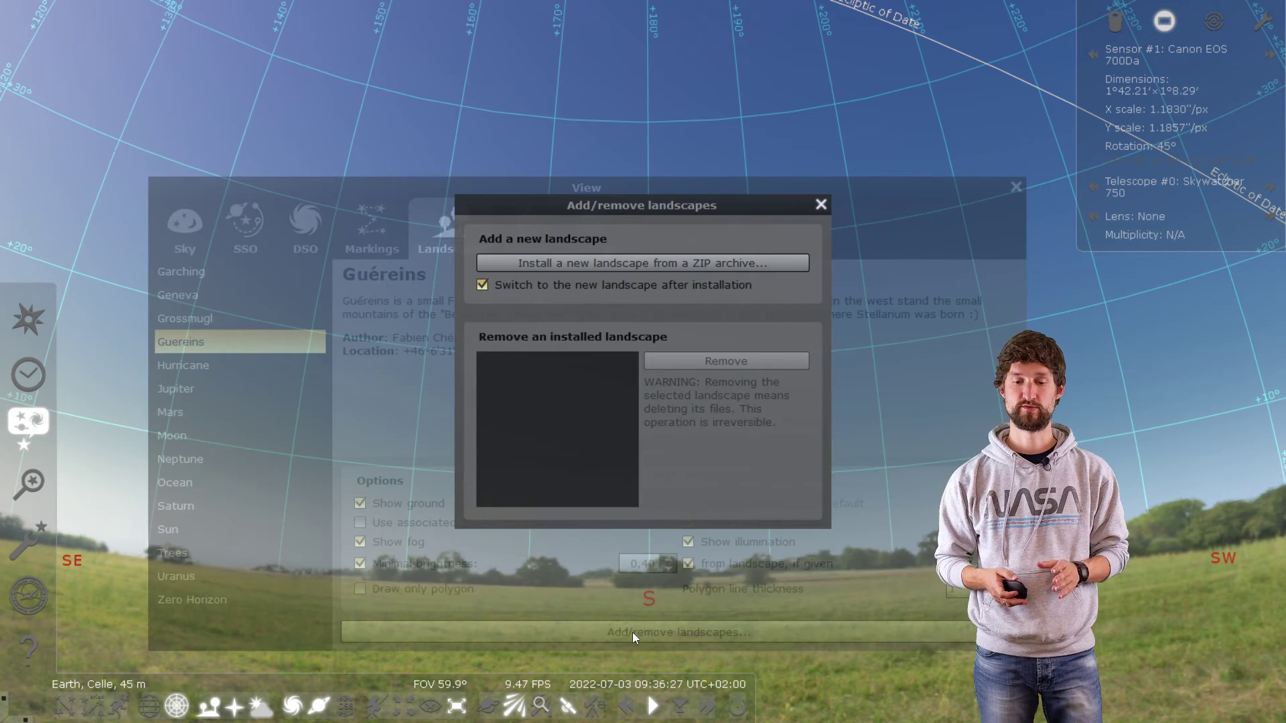
{"action": "left_click", "coordinate": [633, 267]}
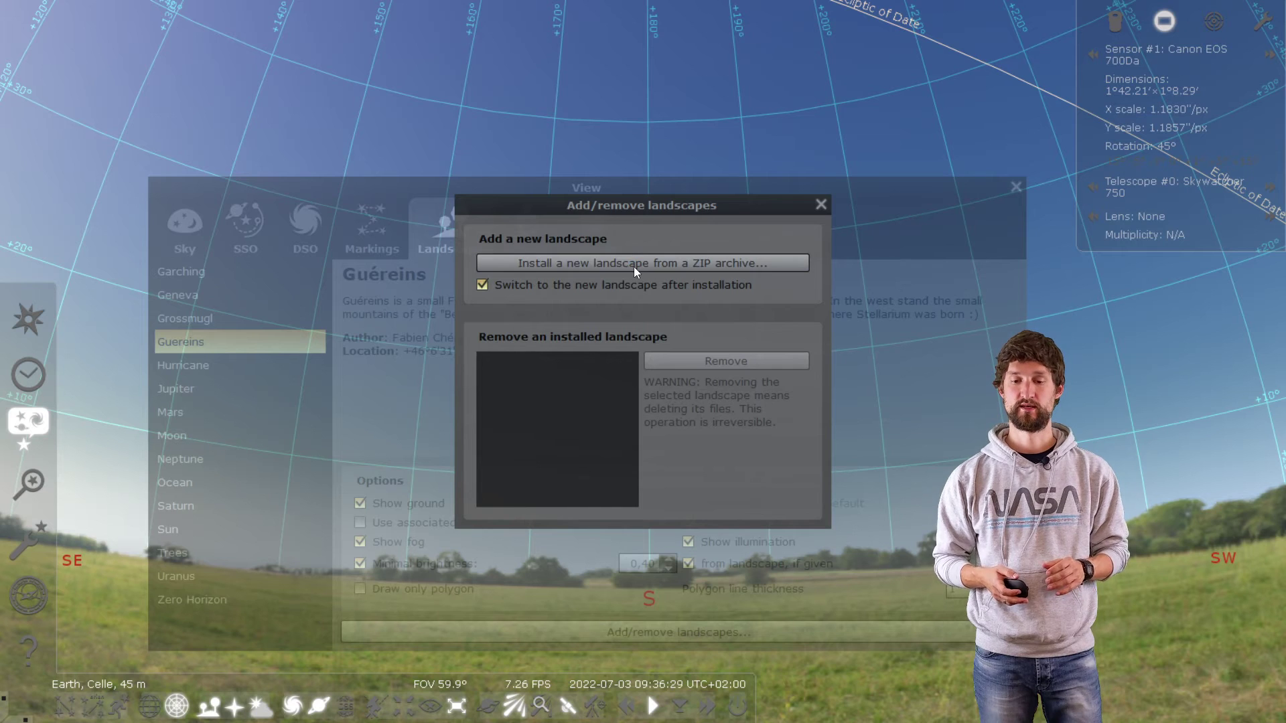
{"action": "double_click", "coordinate": [218, 244]}
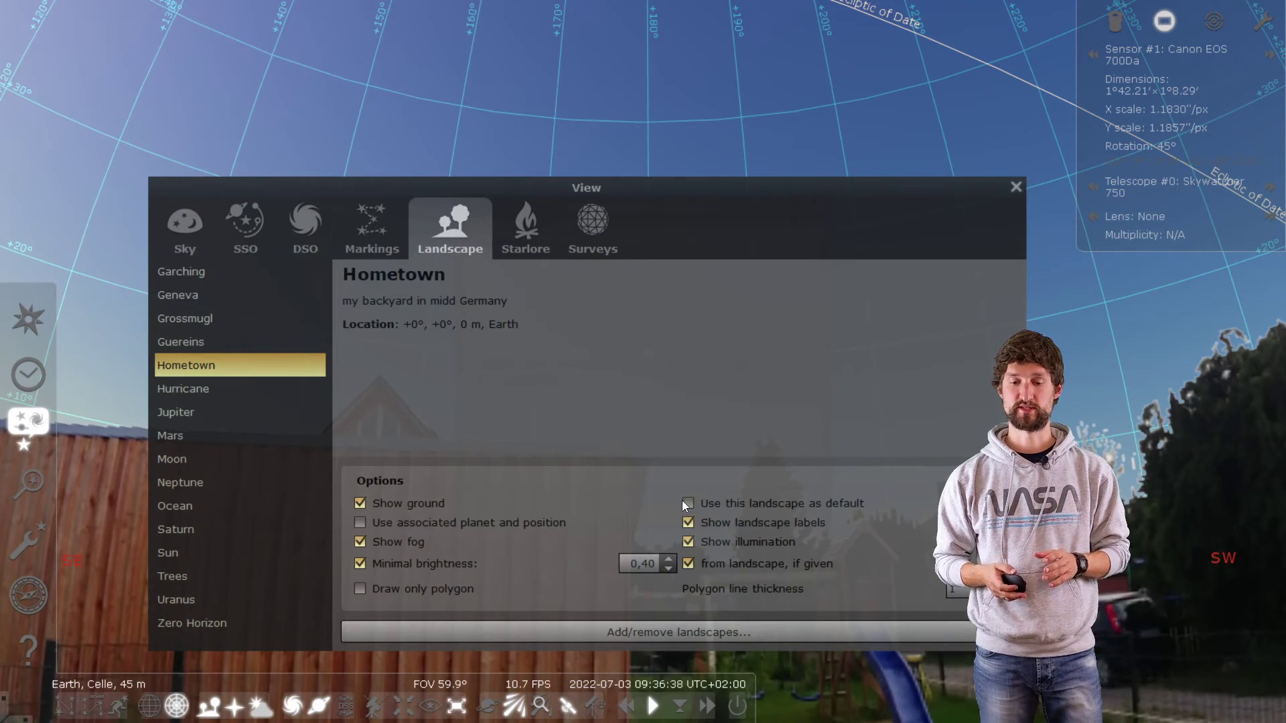
Set Hometown as the default landscape and dismiss the View window and success message.
{"action": "left_click", "coordinate": [684, 503]}
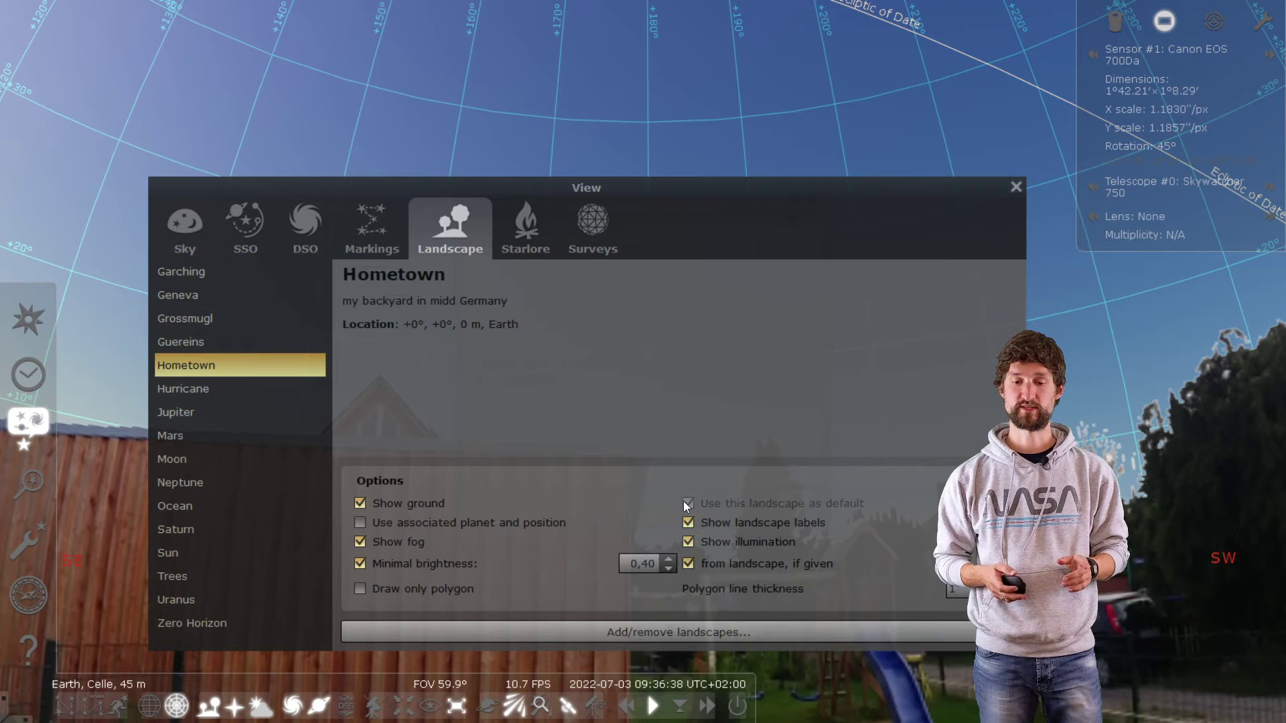
{"action": "left_click", "coordinate": [1016, 187]}
{"action": "left_click", "coordinate": [821, 208]}
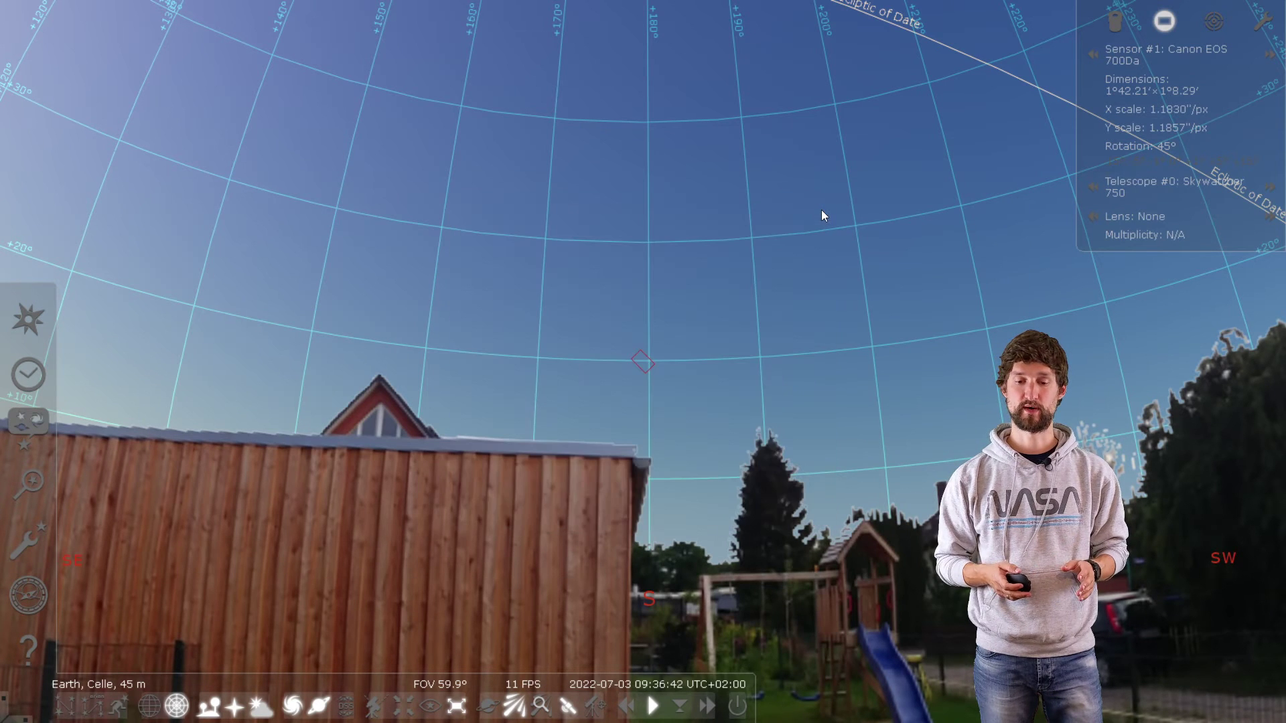
Turn the view south toward azimuth 190° until the wooden shed is centred.
{"action": "left_click_drag", "start_coordinate": [822, 213], "coordinate": [998, 268]}
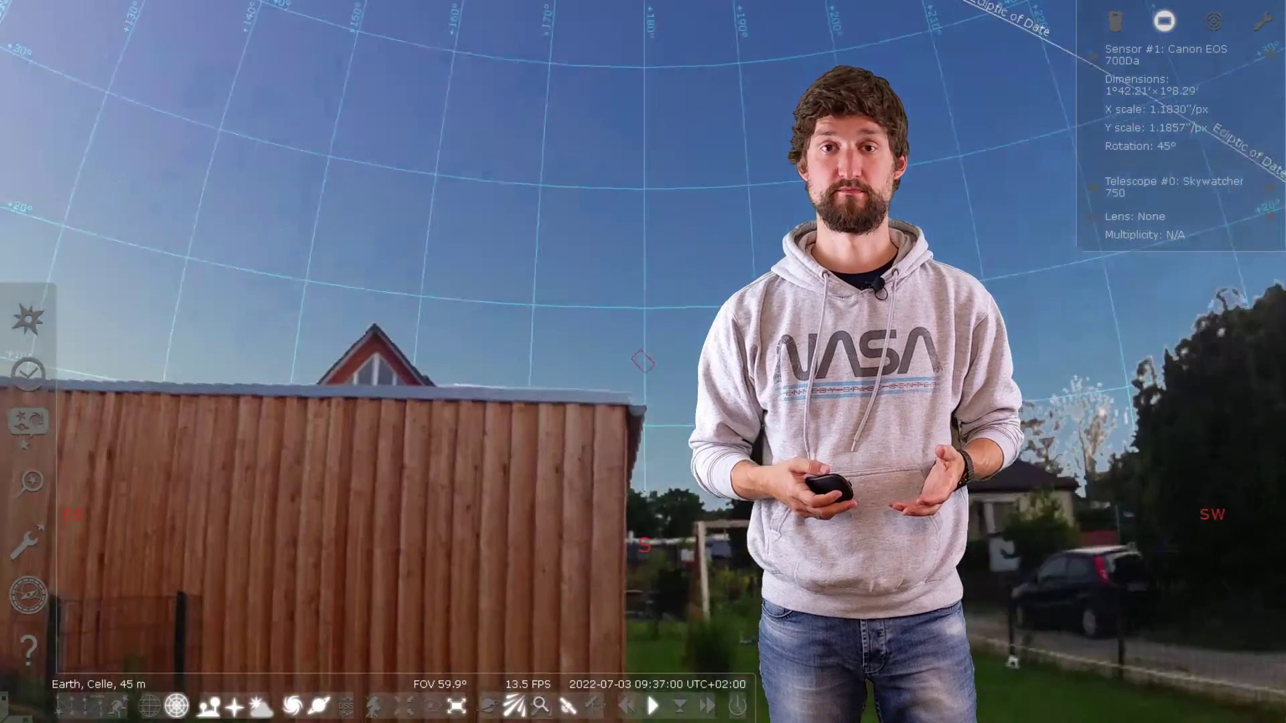
{"action": "key", "text": "Left"}
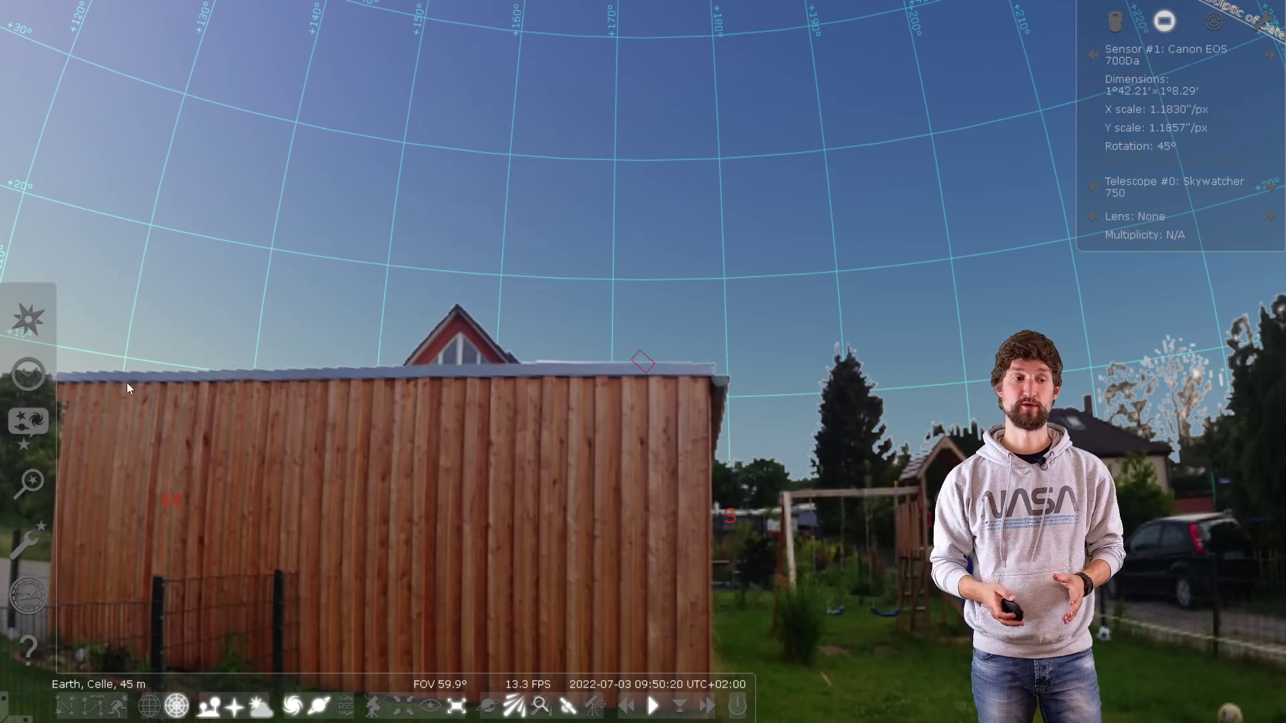
Adjust the year in the Date and time window (F5) toward 2019.
{"action": "key", "text": "F5"}
{"action": "left_click", "coordinate": [819, 684]}
{"action": "left_click", "coordinate": [819, 683]}
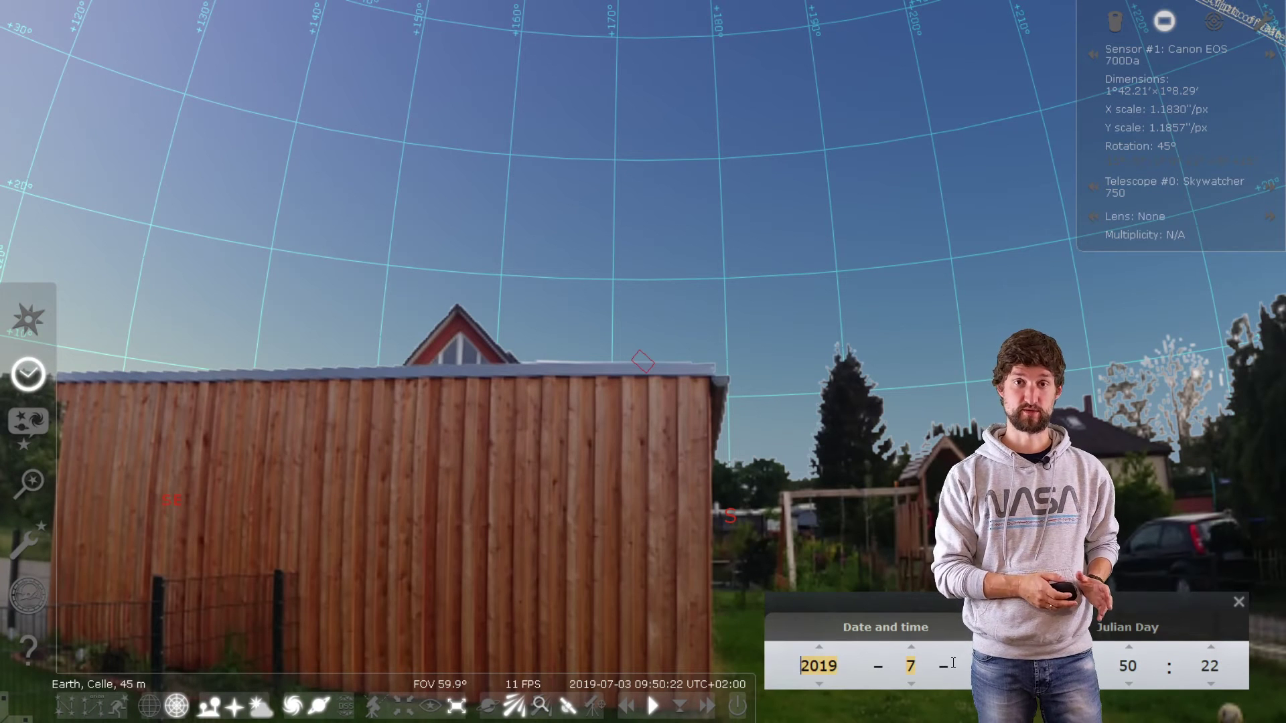
{"action": "scroll", "coordinate": [991, 666], "scroll_direction": "down", "scroll_amount": 5}
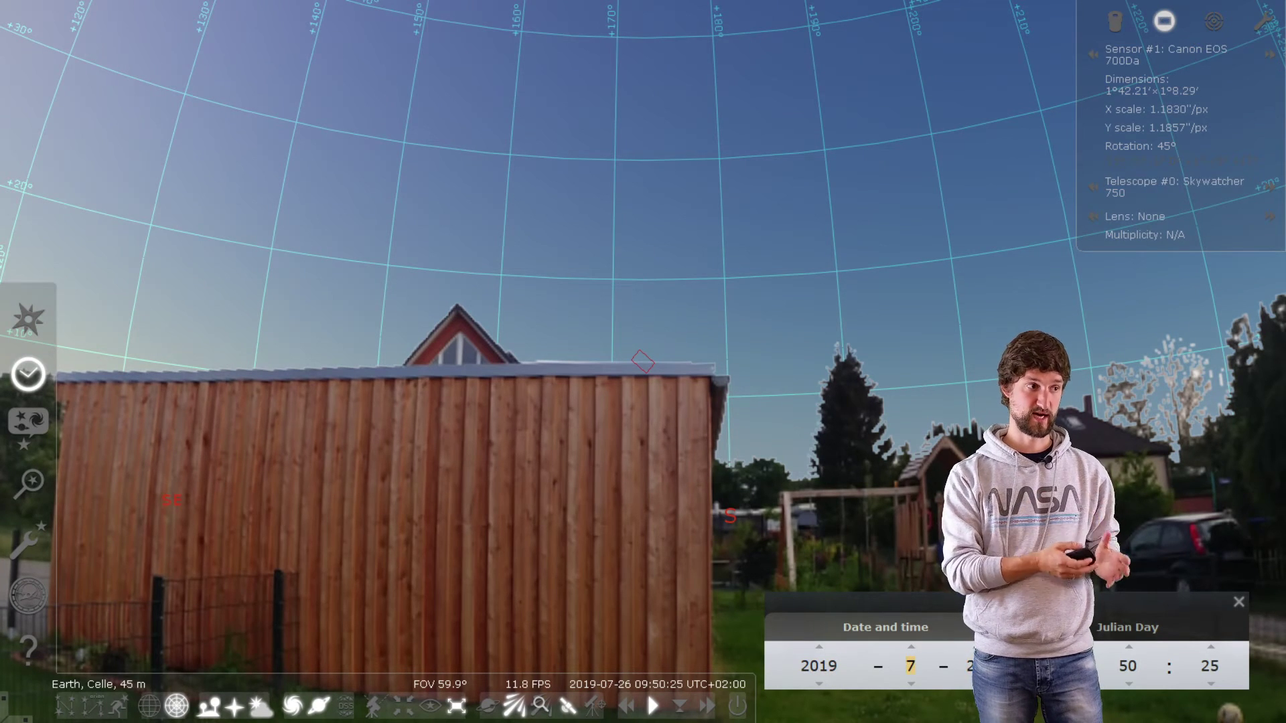
{"action": "scroll", "coordinate": [1045, 665], "scroll_direction": "up", "scroll_amount": 13}
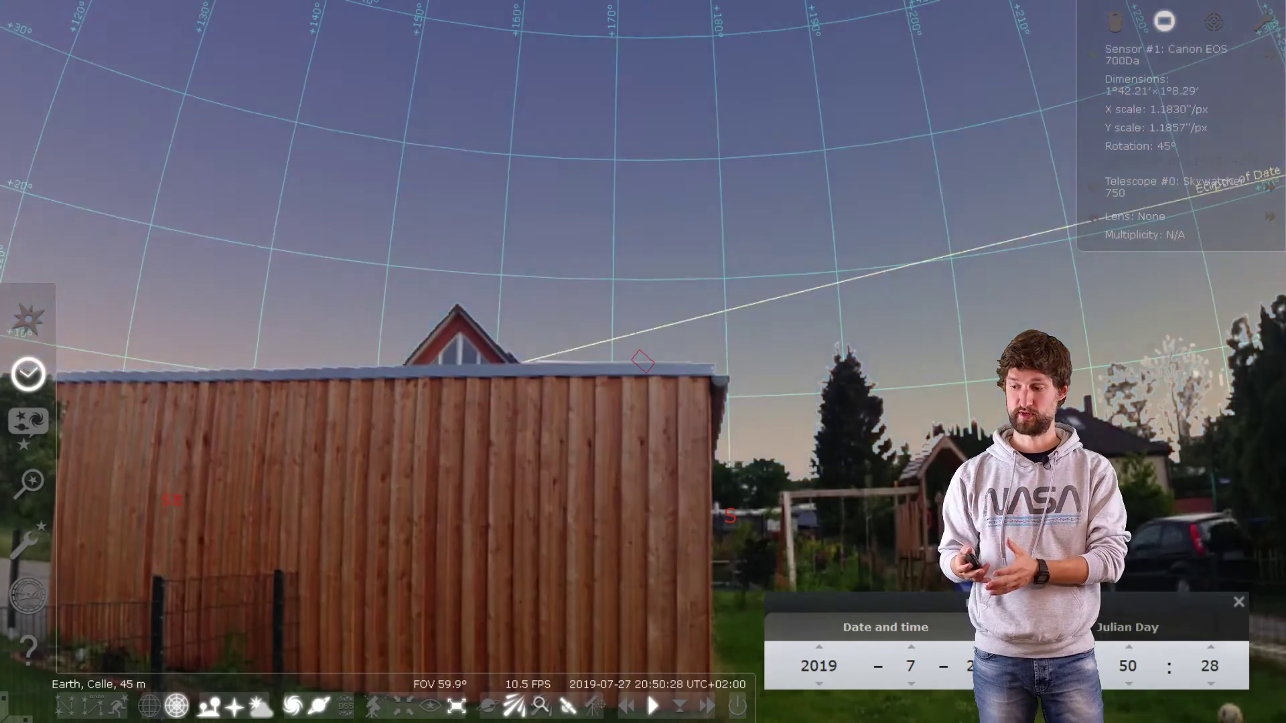
{"action": "scroll", "coordinate": [1132, 653], "scroll_direction": "up", "scroll_amount": 17}
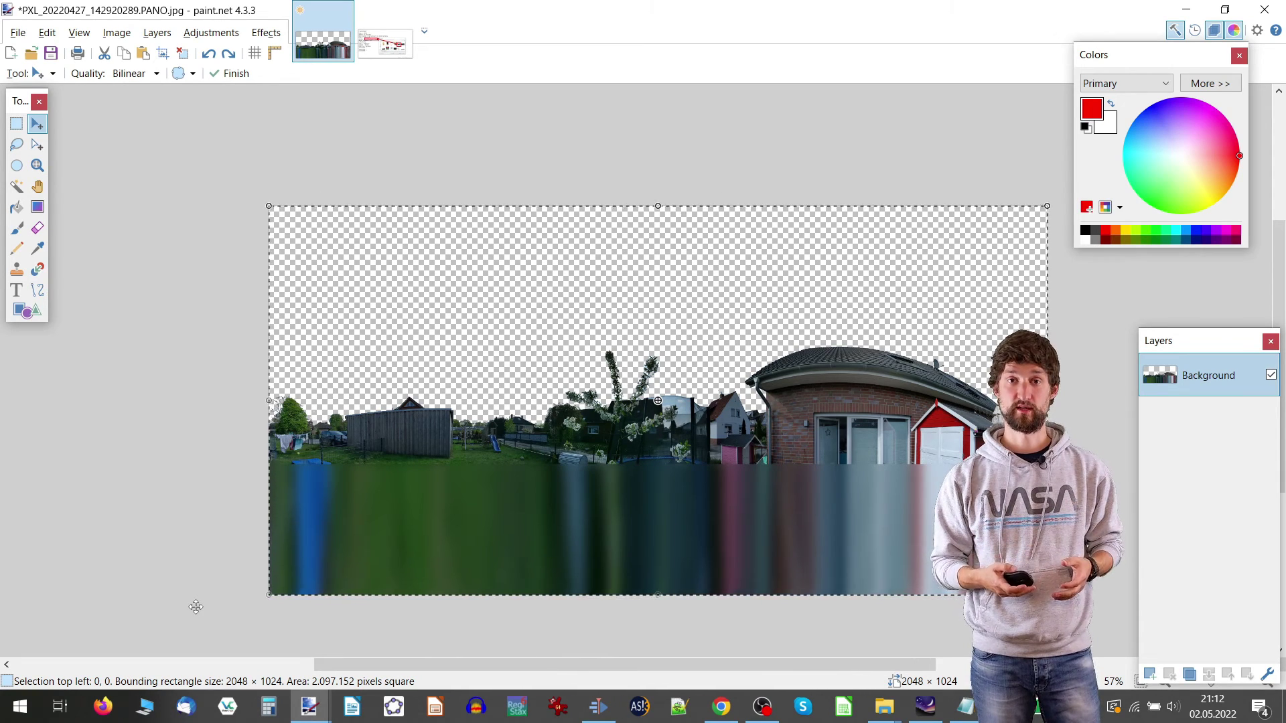
Nudge the panorama up and stretch a thin bottom strip down to fill the lower edge.
{"action": "key", "text": "Up"}
{"action": "key", "text": "Up"}
{"action": "key", "text": "Up"}
{"action": "key", "text": "Up"}
{"action": "key", "text": "Up"}
{"action": "key", "text": "Up"}
{"action": "key", "text": "Up"}
{"action": "key", "text": "Up"}
{"action": "key", "text": "Up"}
{"action": "key", "text": "Up"}
{"action": "key", "text": "Up"}
{"action": "key", "text": "Up"}
{"action": "key", "text": "Up"}
{"action": "key", "text": "Up"}
{"action": "key", "text": "Up"}
{"action": "key", "text": "Up"}
{"action": "key", "text": "Up"}
{"action": "key", "text": "Up"}
{"action": "key", "text": "Up"}
{"action": "key", "text": "Up"}
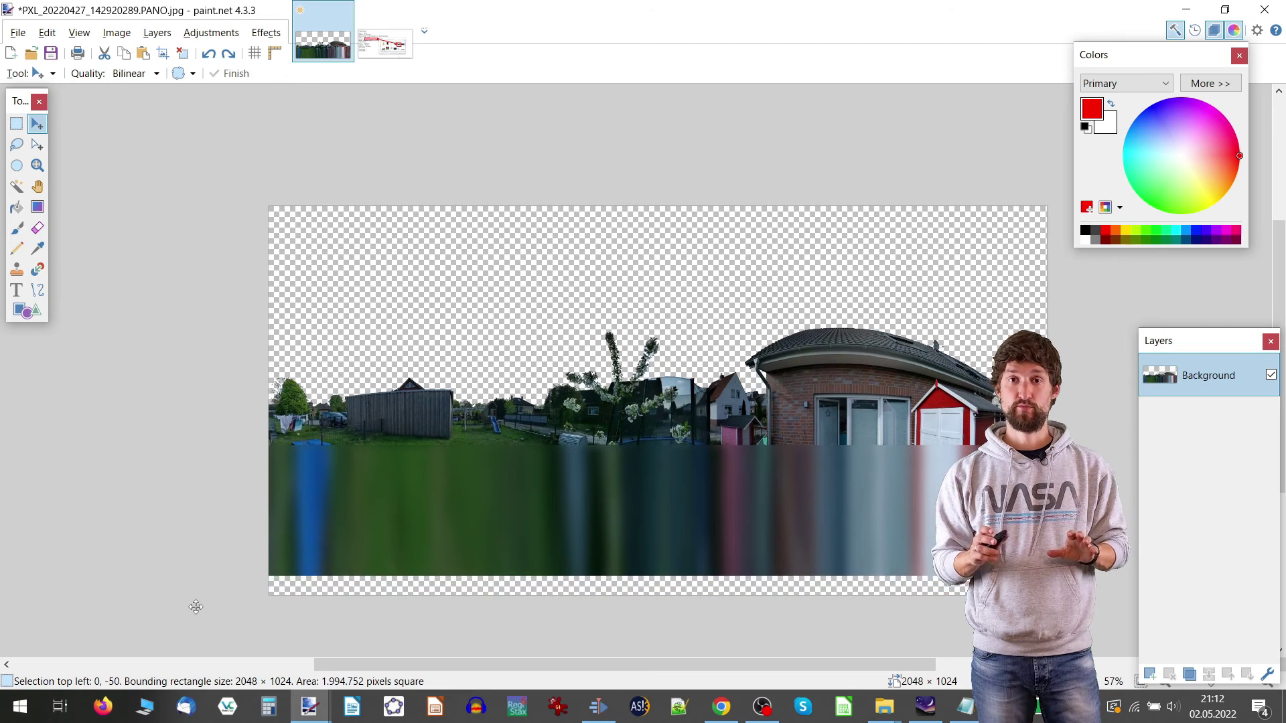
{"action": "left_click", "coordinate": [16, 123]}
{"action": "left_click_drag", "start_coordinate": [255, 567], "coordinate": [1071, 574]}
{"action": "key", "text": "m"}
{"action": "left_click_drag", "start_coordinate": [658, 573], "coordinate": [658, 615]}
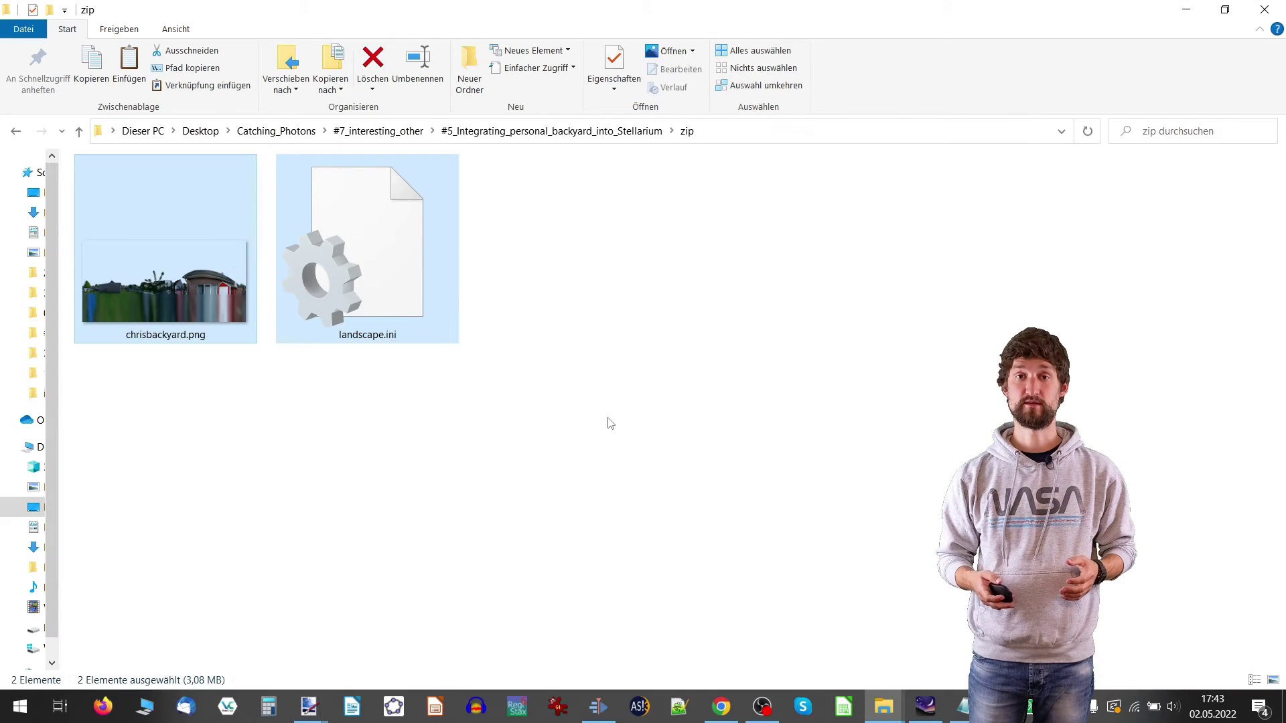
Pack the image and landscape.ini into Hometown.zip, then begin installing it as a Stellarium landscape.
{"action": "right_click", "coordinate": [410, 261]}
{"action": "left_click", "coordinate": [495, 390]}
{"action": "left_click", "coordinate": [574, 335]}
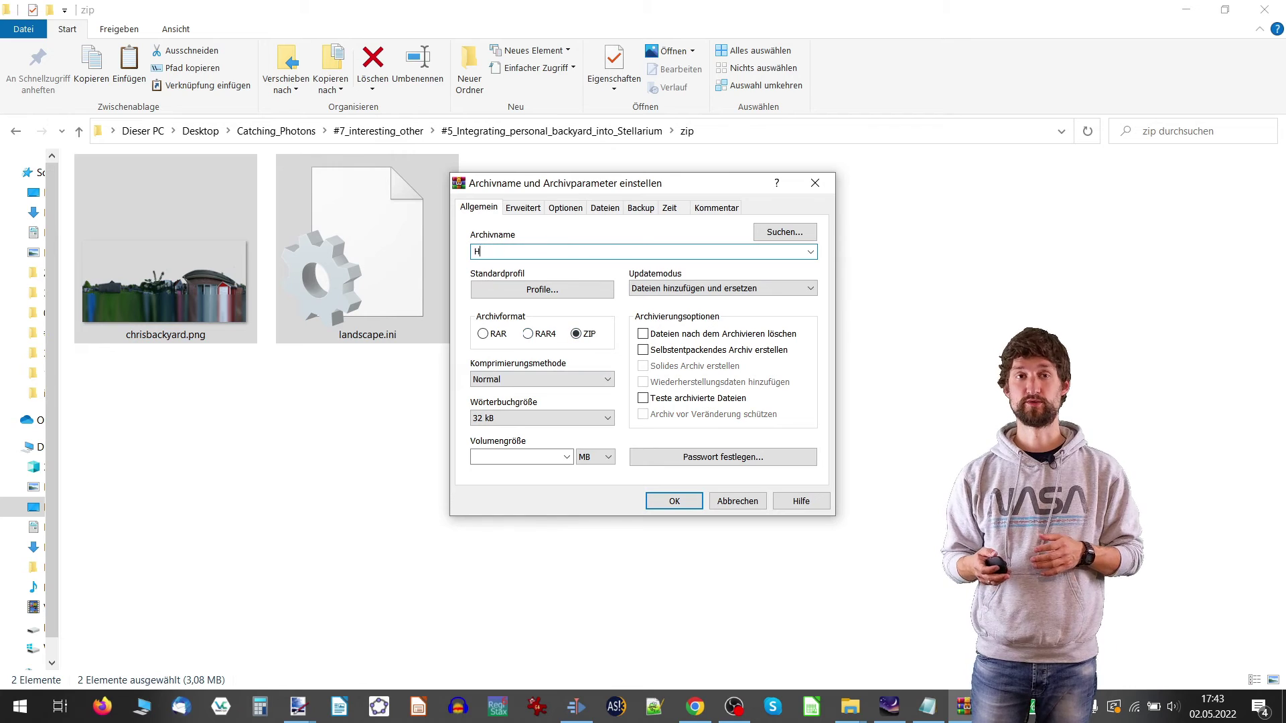
{"action": "left_click", "coordinate": [674, 501]}
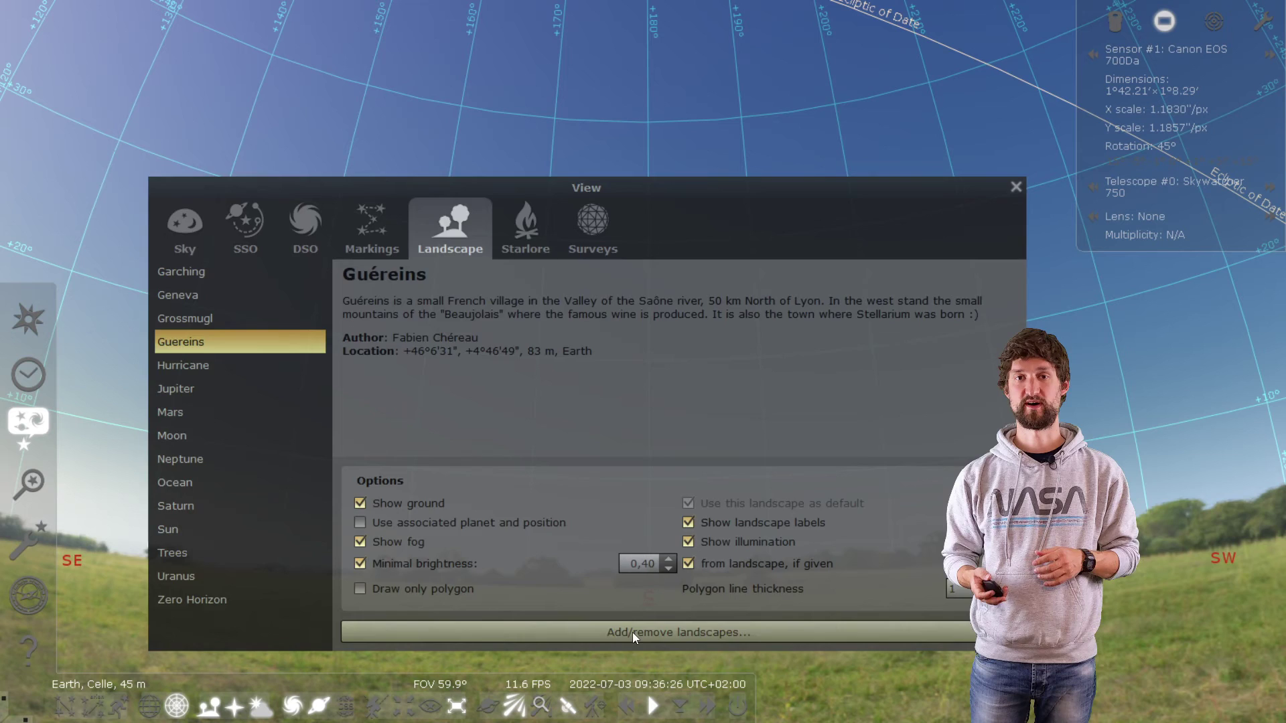
{"action": "left_click", "coordinate": [632, 632]}
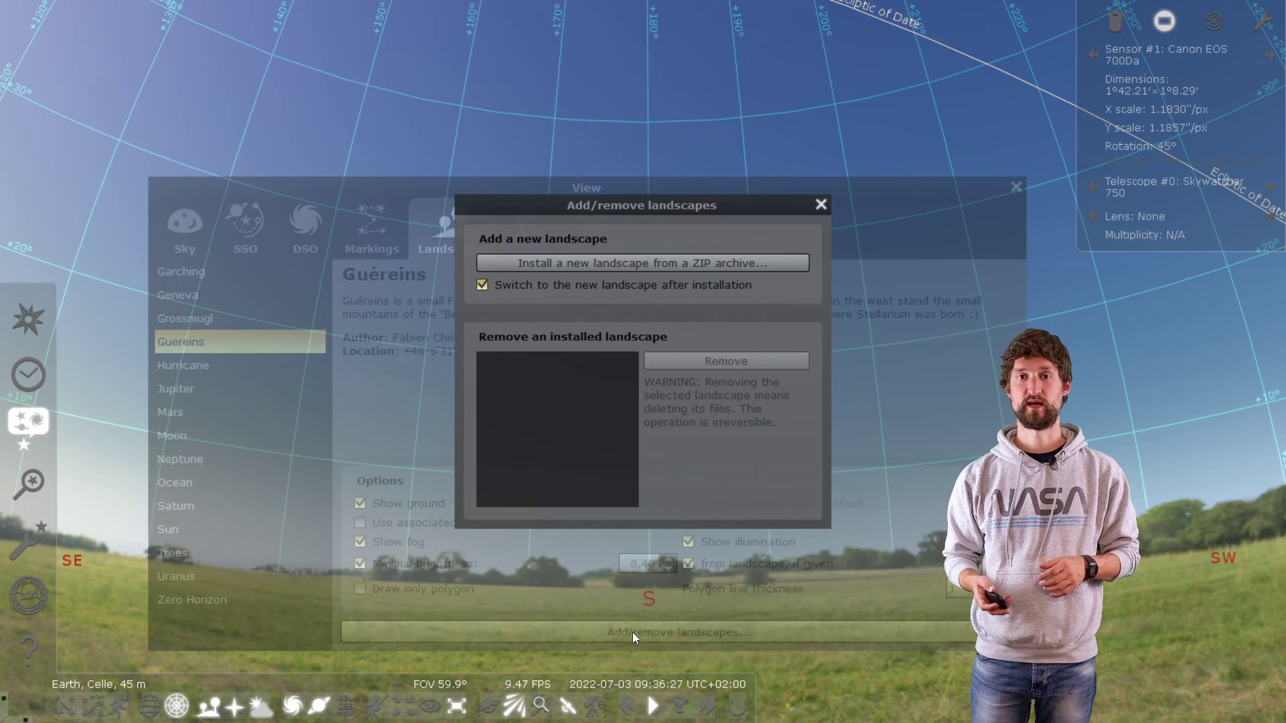
{"action": "left_click", "coordinate": [634, 263]}
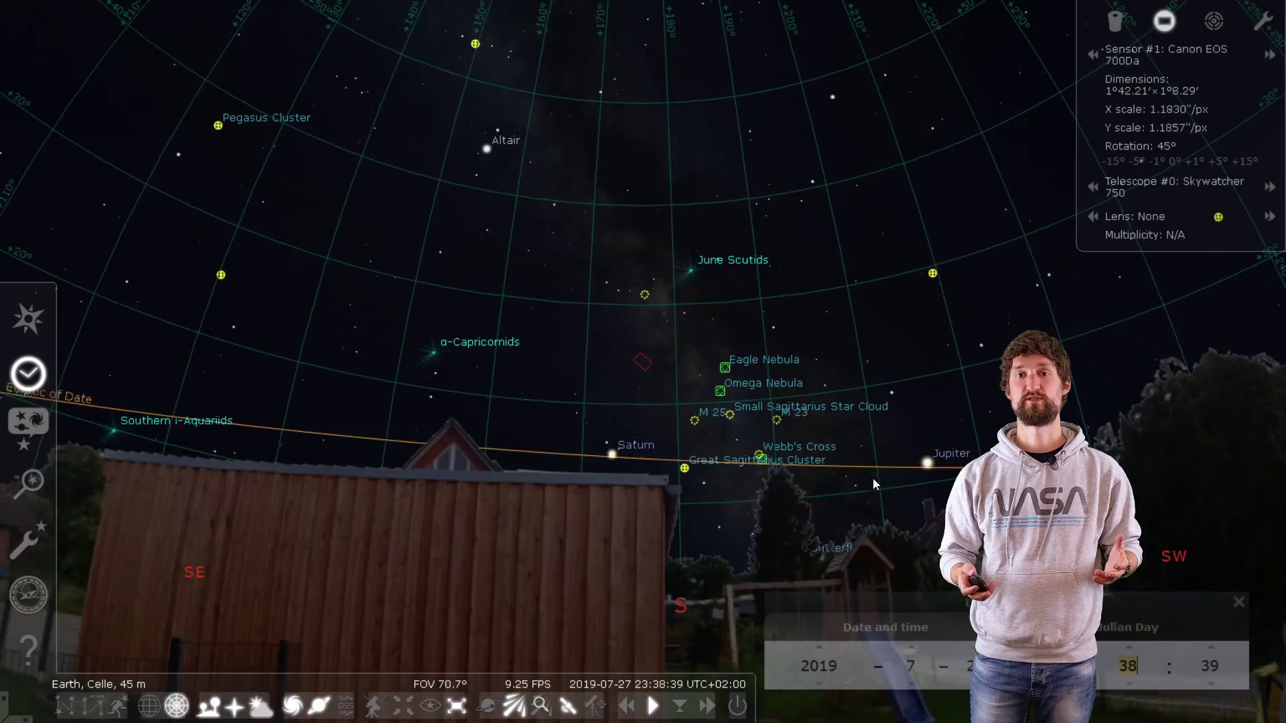
Zoom in on the night sky and speed up simulation time.
{"action": "scroll", "coordinate": [798, 439], "scroll_direction": "up", "scroll_amount": 5}
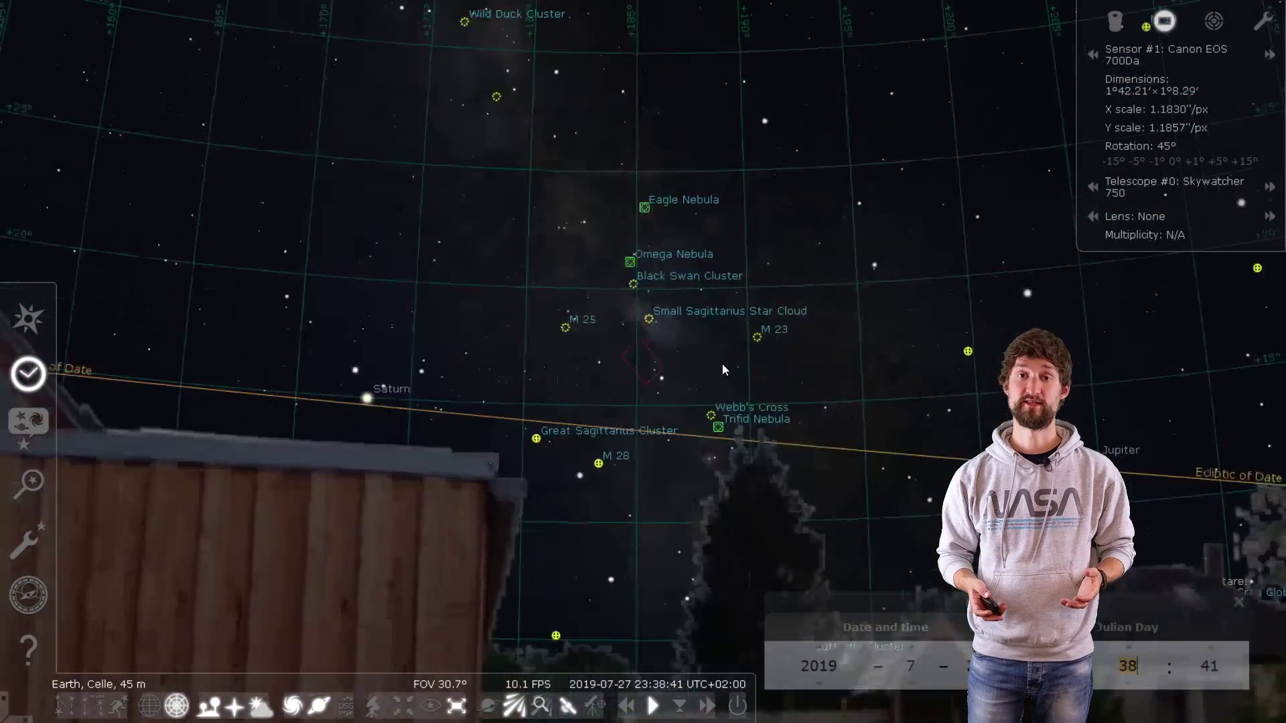
{"action": "scroll", "coordinate": [769, 404], "scroll_direction": "up", "scroll_amount": 8}
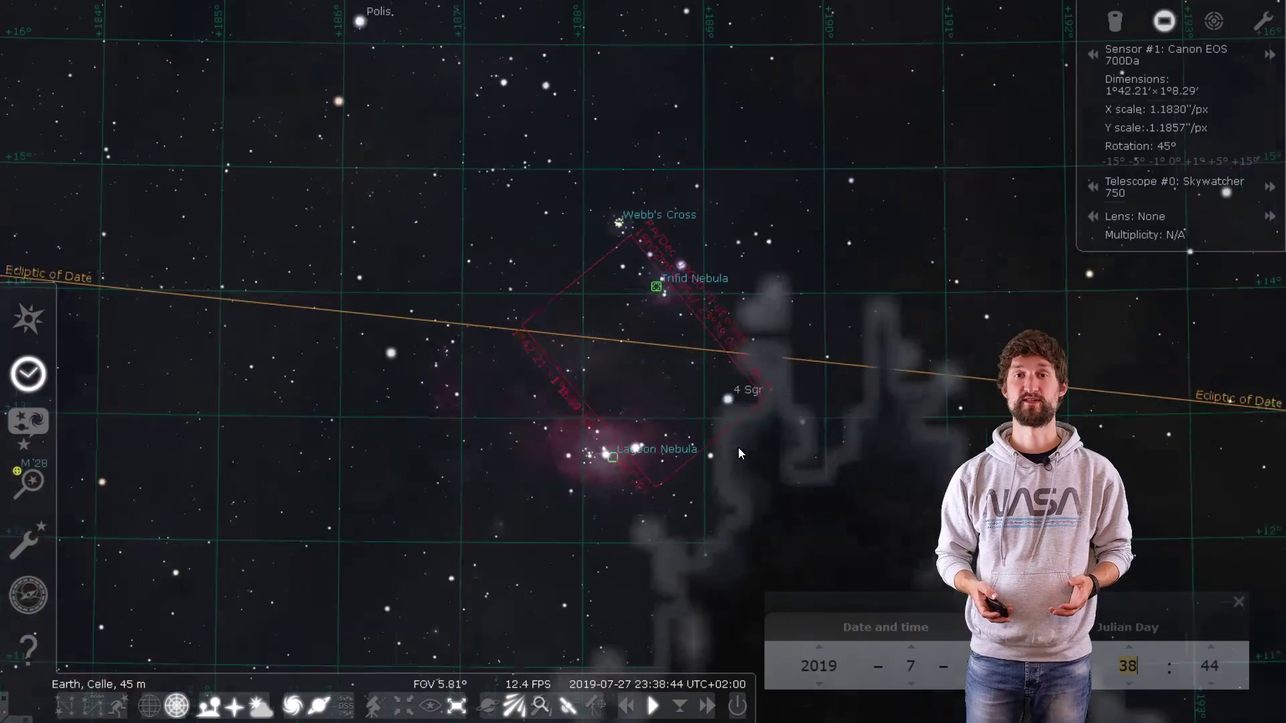
{"action": "scroll", "coordinate": [729, 365], "scroll_direction": "up", "scroll_amount": 4}
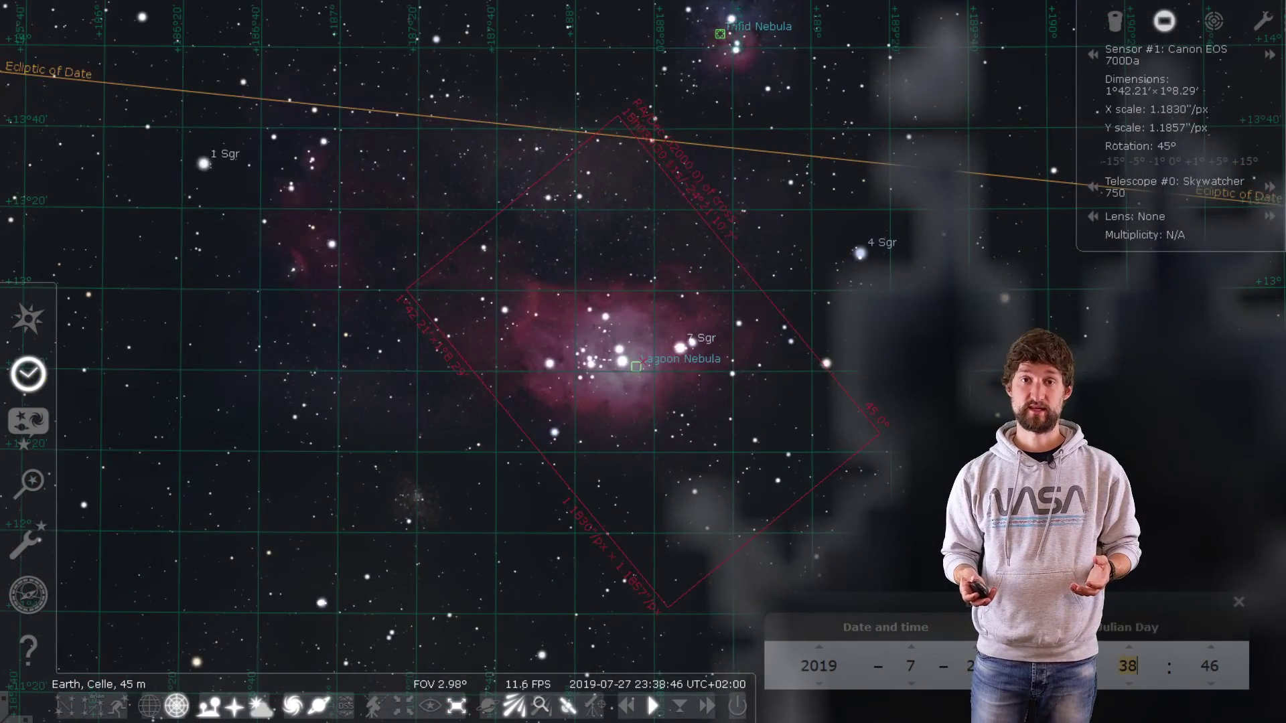
{"action": "key", "text": "l"}
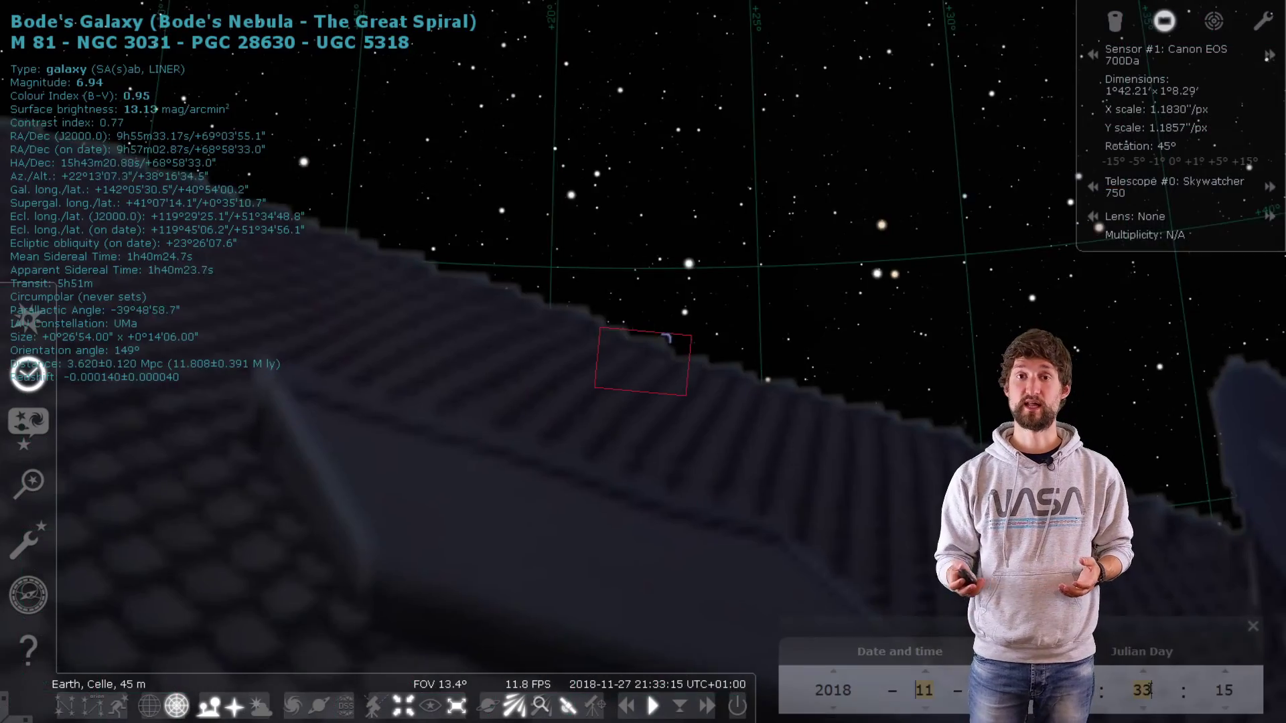
{"action": "scroll", "coordinate": [1148, 687], "scroll_direction": "up", "scroll_amount": 6}
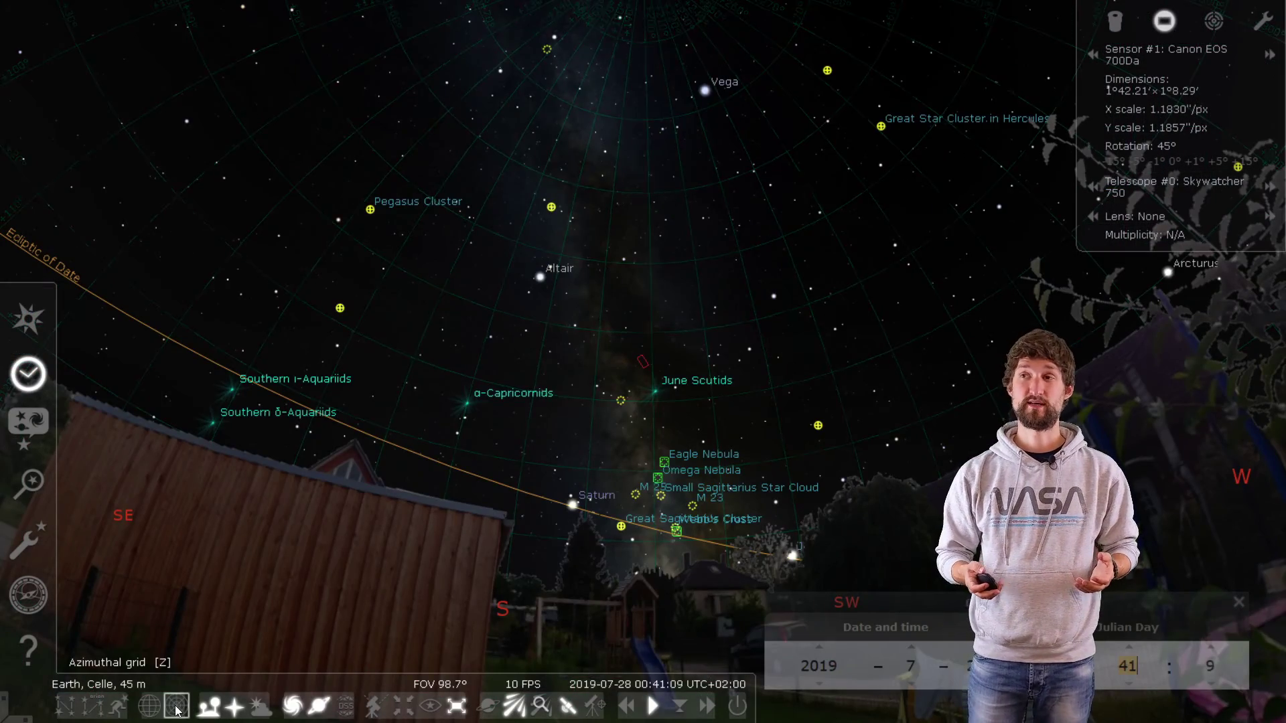
Hide the azimuthal grid and deep-sky markers, then close the Date and time panel.
{"action": "left_click", "coordinate": [178, 709]}
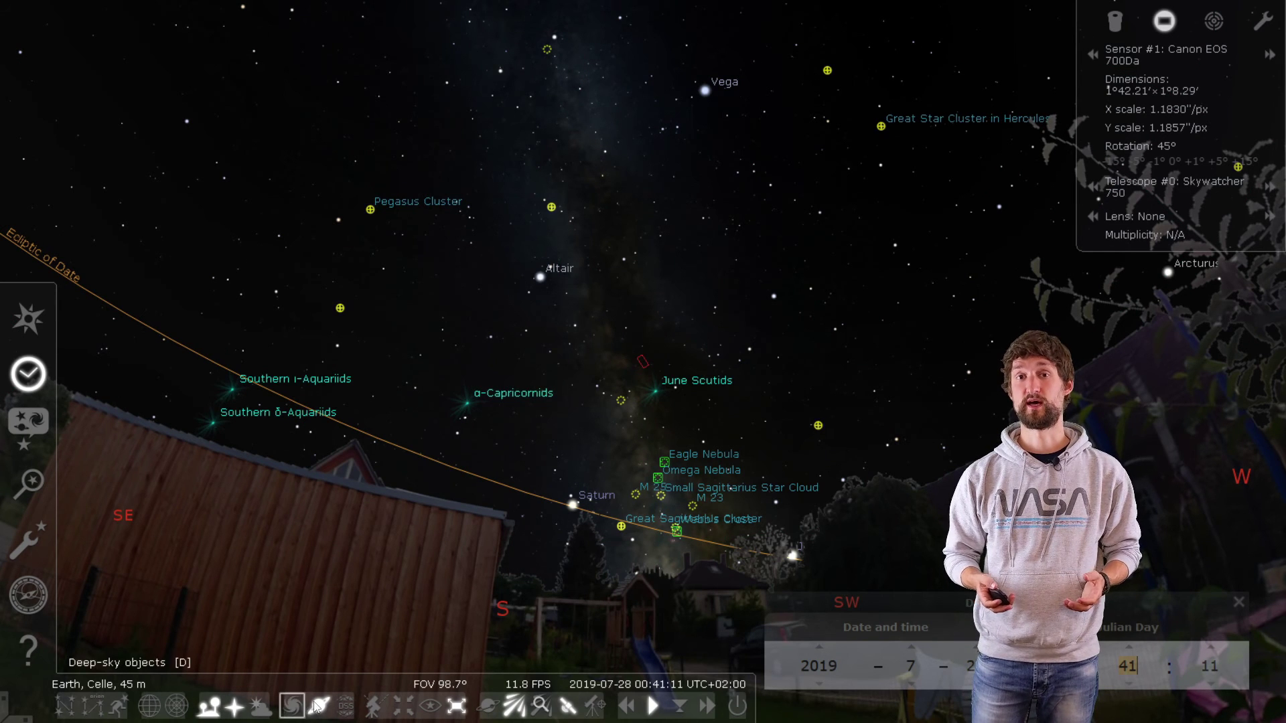
{"action": "key", "text": "d"}
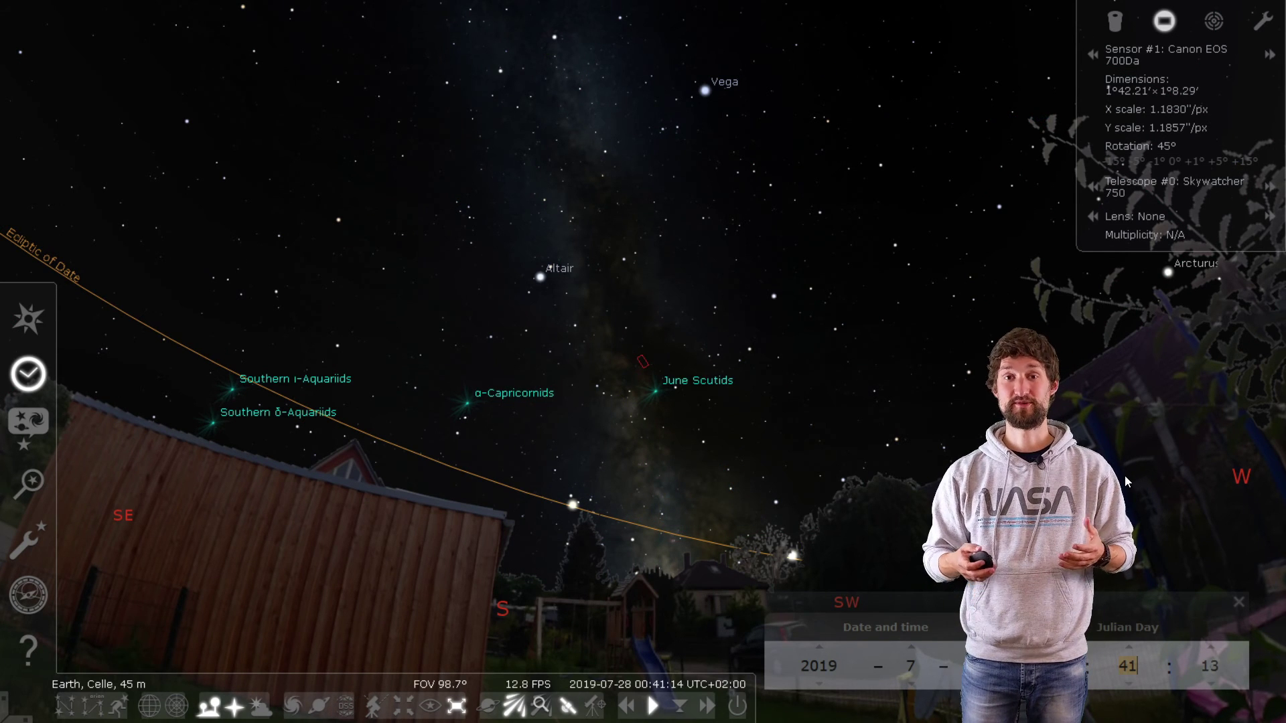
{"action": "left_click_drag", "start_coordinate": [1119, 605], "coordinate": [1150, 629]}
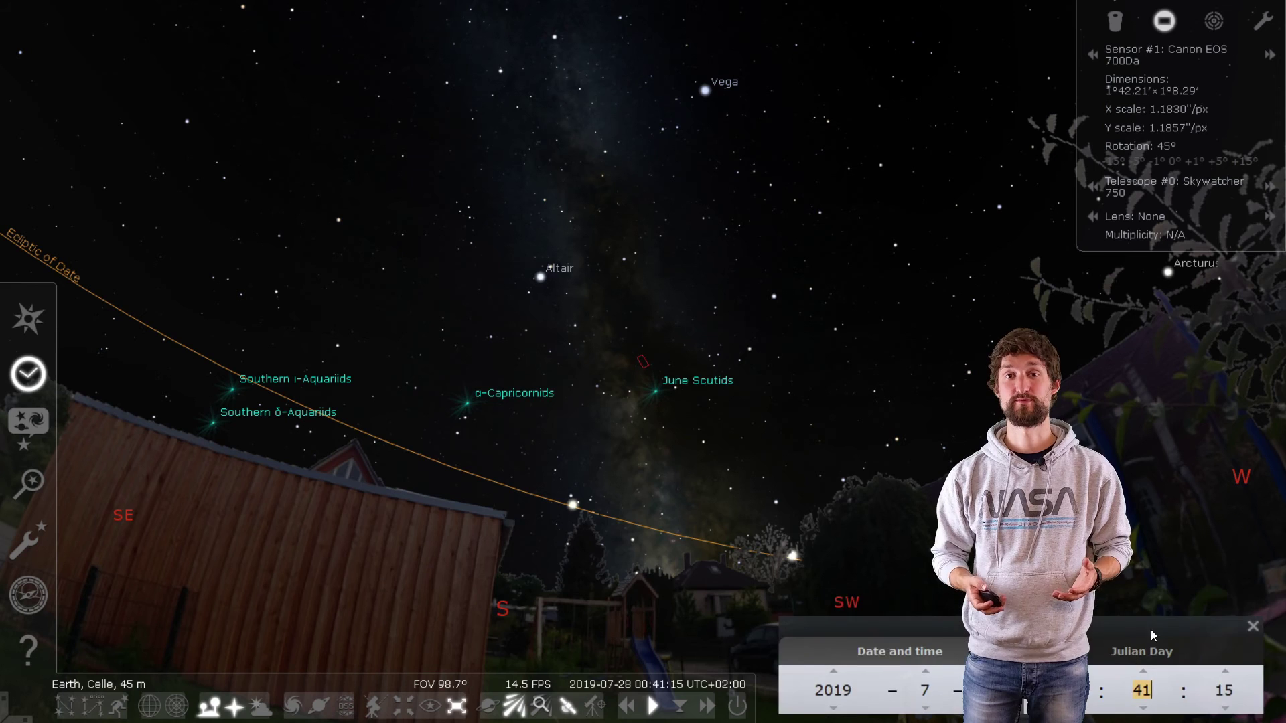
{"action": "left_click", "coordinate": [1251, 627]}
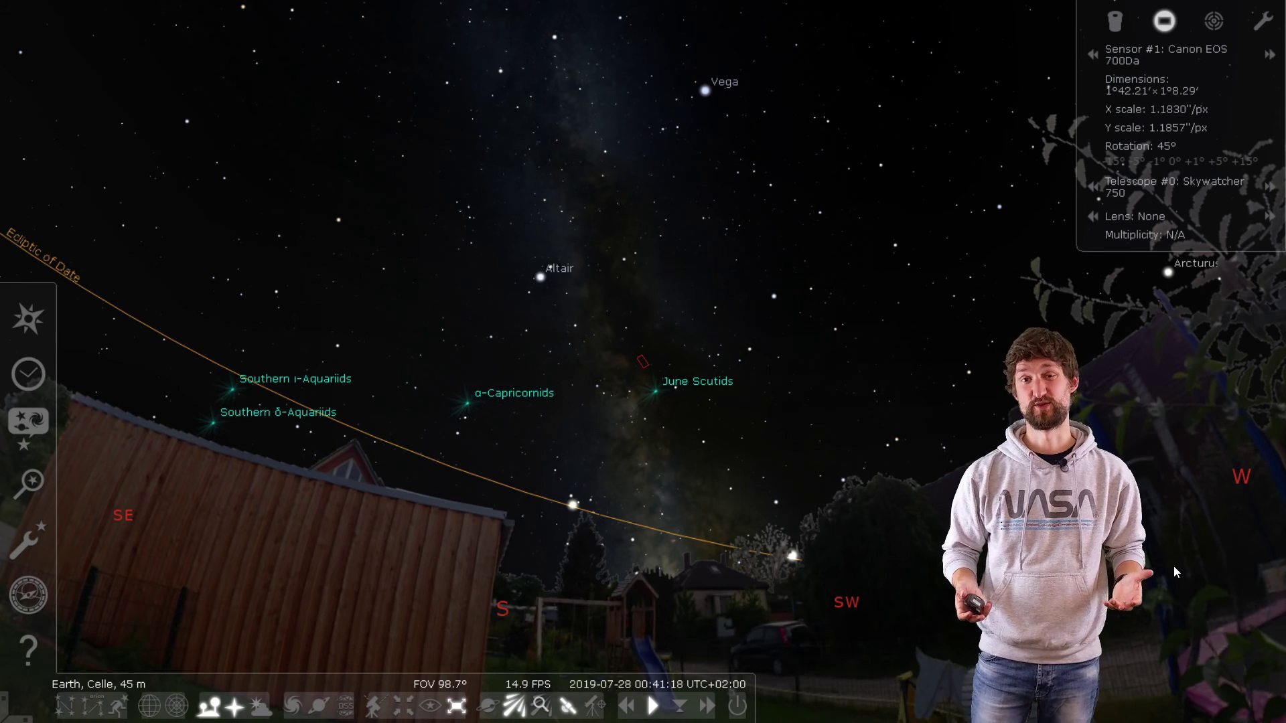